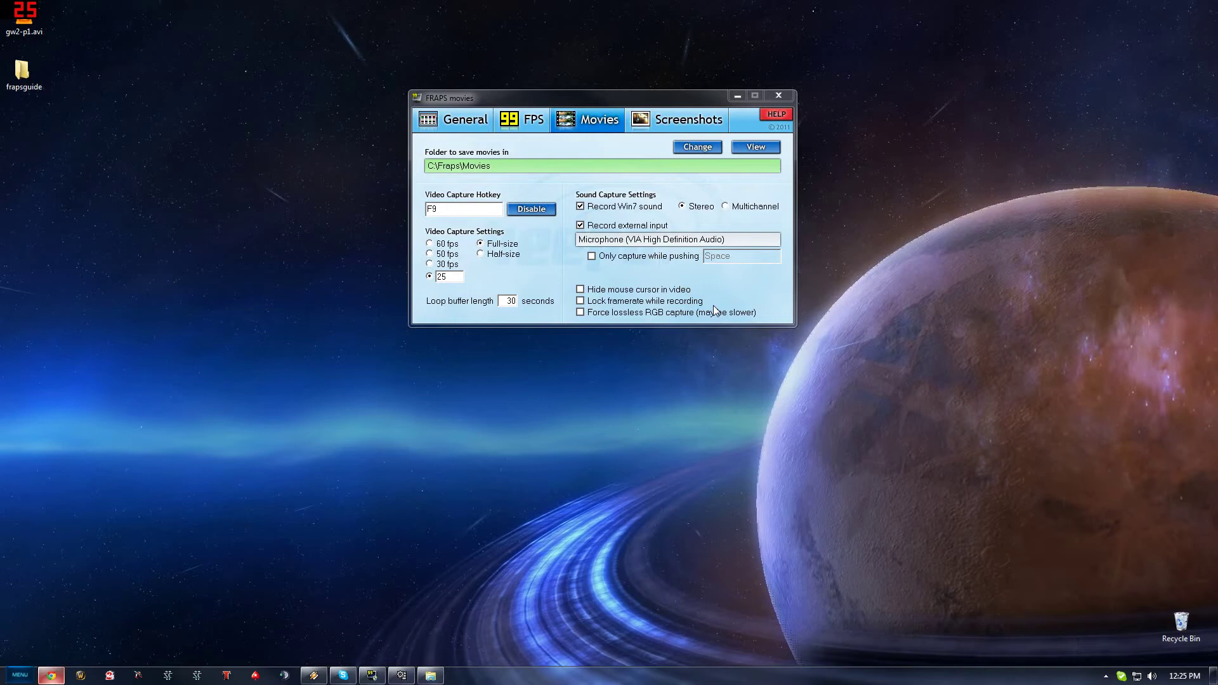
# Review Fraps' Screenshots and FPS settings pages, then return to the Movies capture settings.
pyautogui.click(654, 118)
pyautogui.click(522, 120)
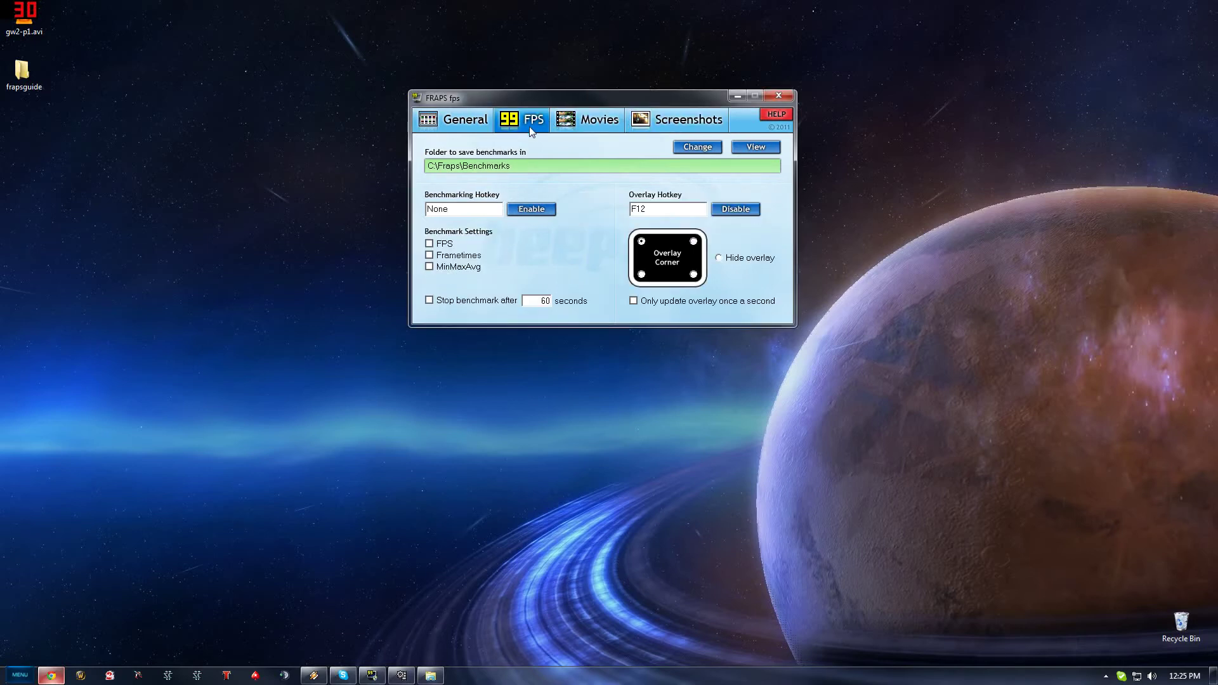
pyautogui.click(583, 130)
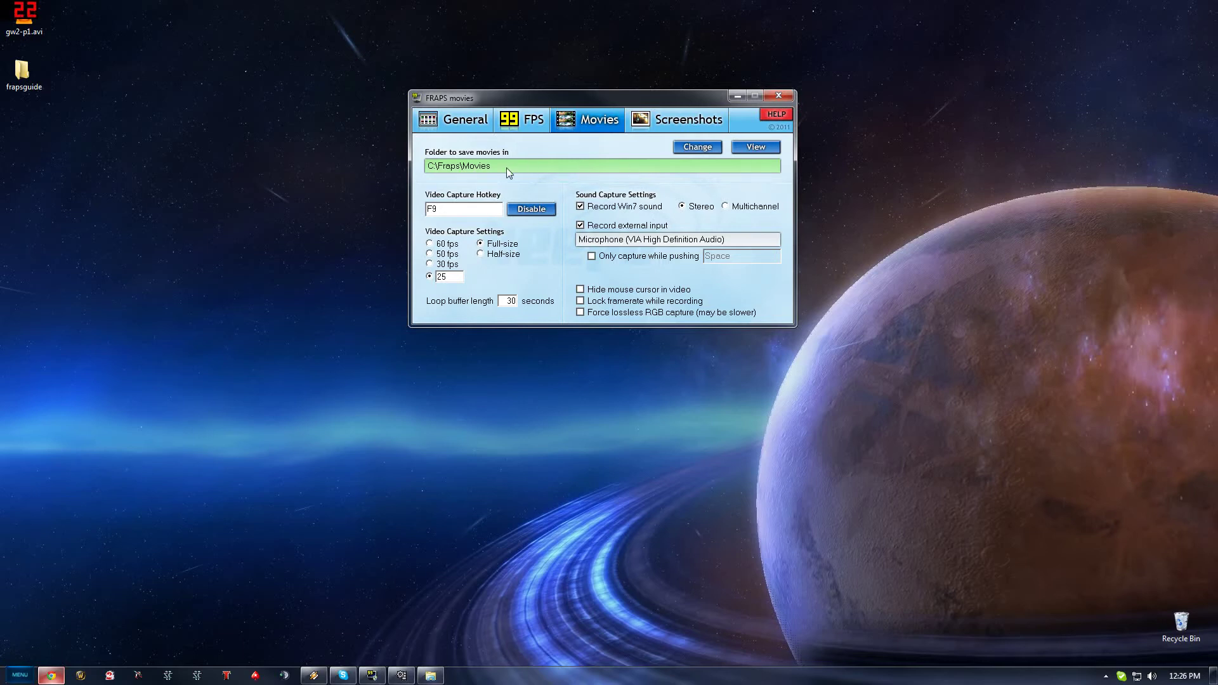
# Browse the recorded AVI clips in C:\Fraps\Movies in Explorer, then close that folder window.
pyautogui.click(765, 147)
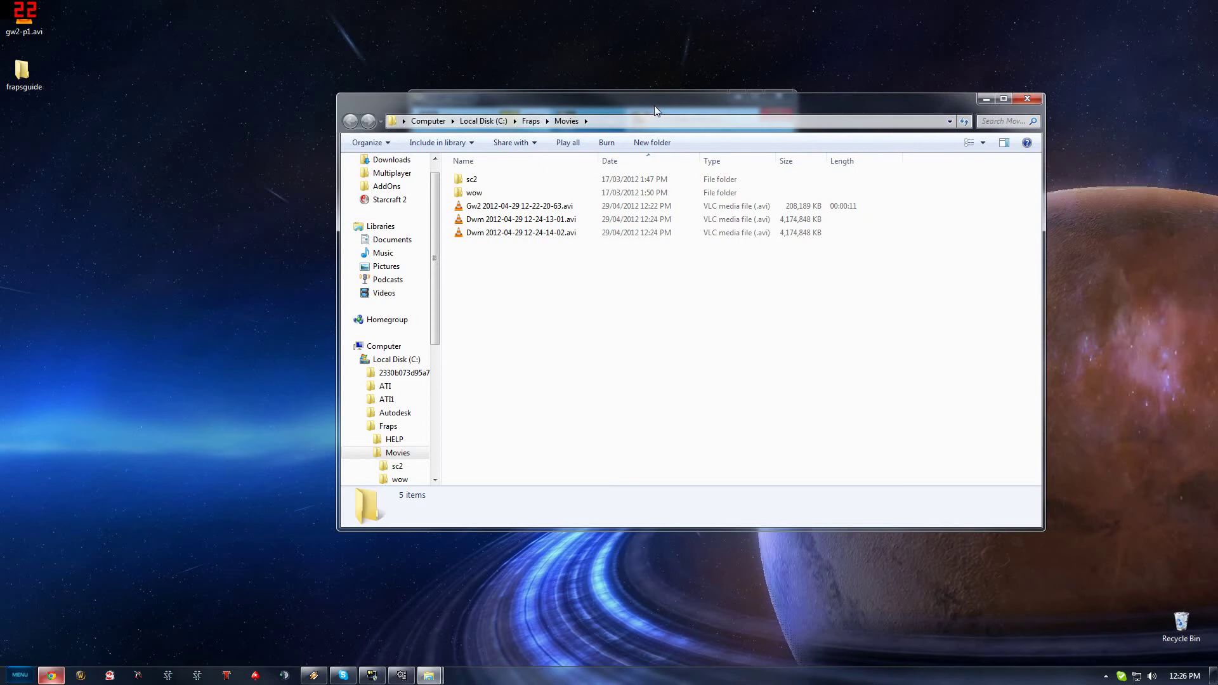
pyautogui.moveTo(652, 106); pyautogui.dragTo(588, 107)
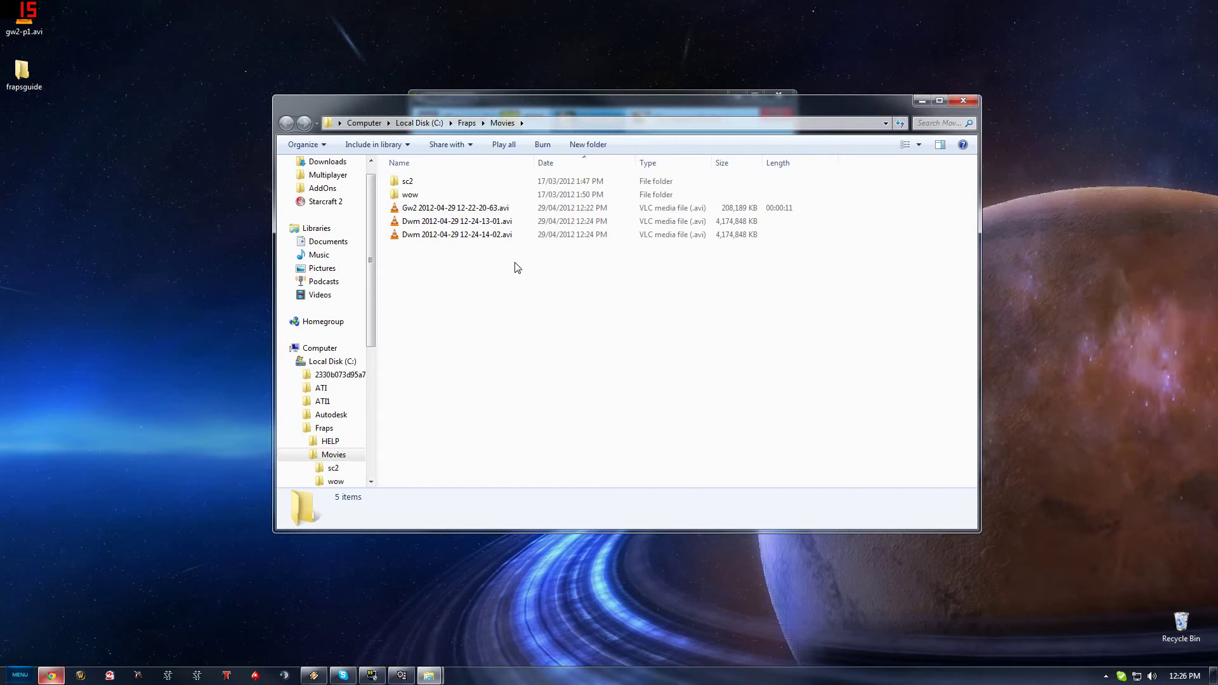
pyautogui.click(962, 100)
pyautogui.click(401, 675)
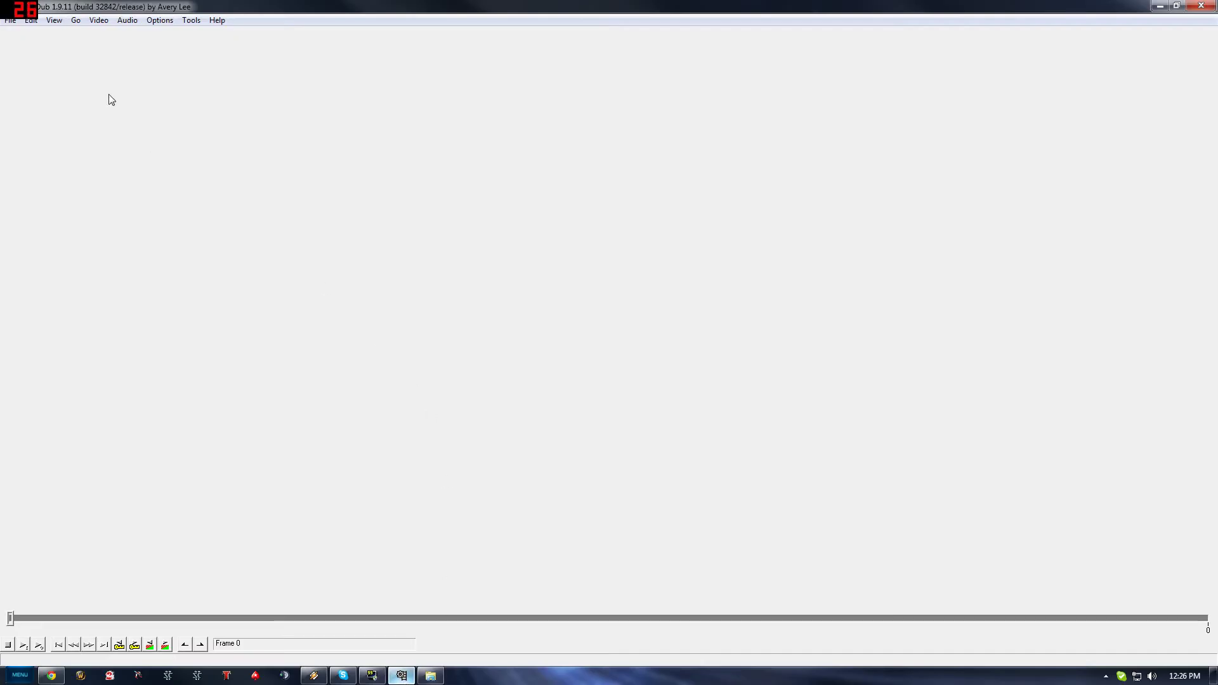
pyautogui.doubleClick(329, 6)
pyautogui.moveTo(292, 64)
pyautogui.mouseDown()
pyautogui.moveTo(313, 73)
pyautogui.moveTo(298, 54)
pyautogui.moveTo(313, 33)
pyautogui.moveTo(290, 49)
pyautogui.mouseUp()
pyautogui.click(64, 57)
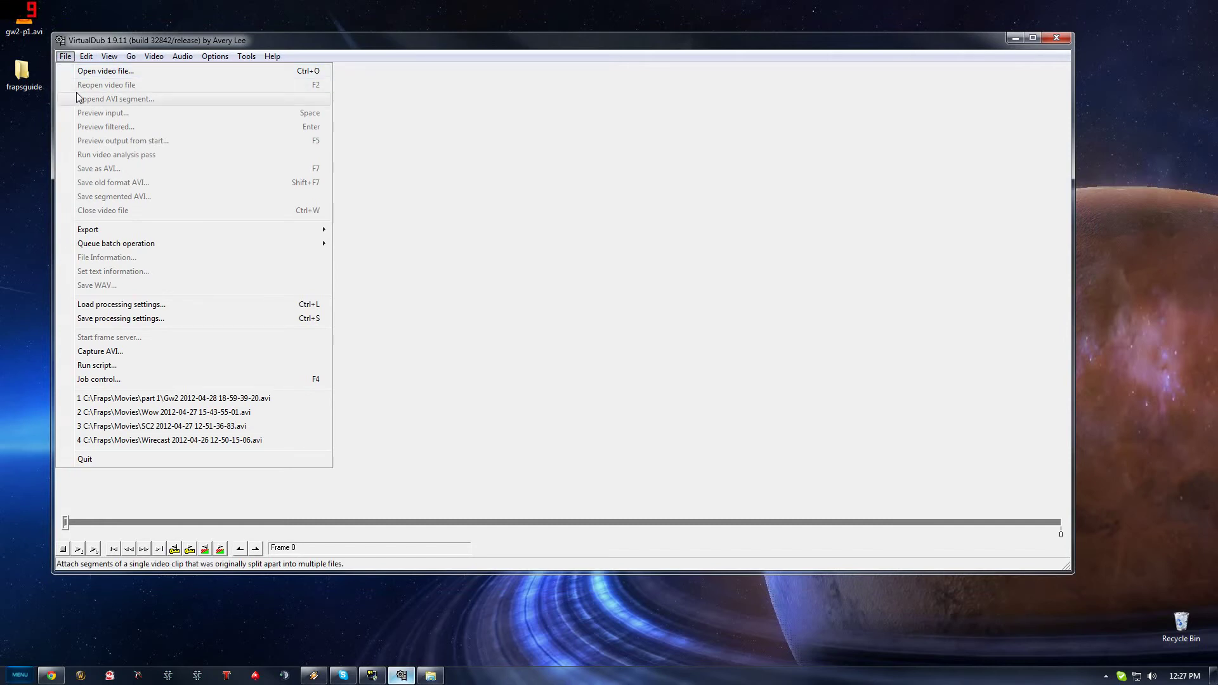
pyautogui.click(114, 74)
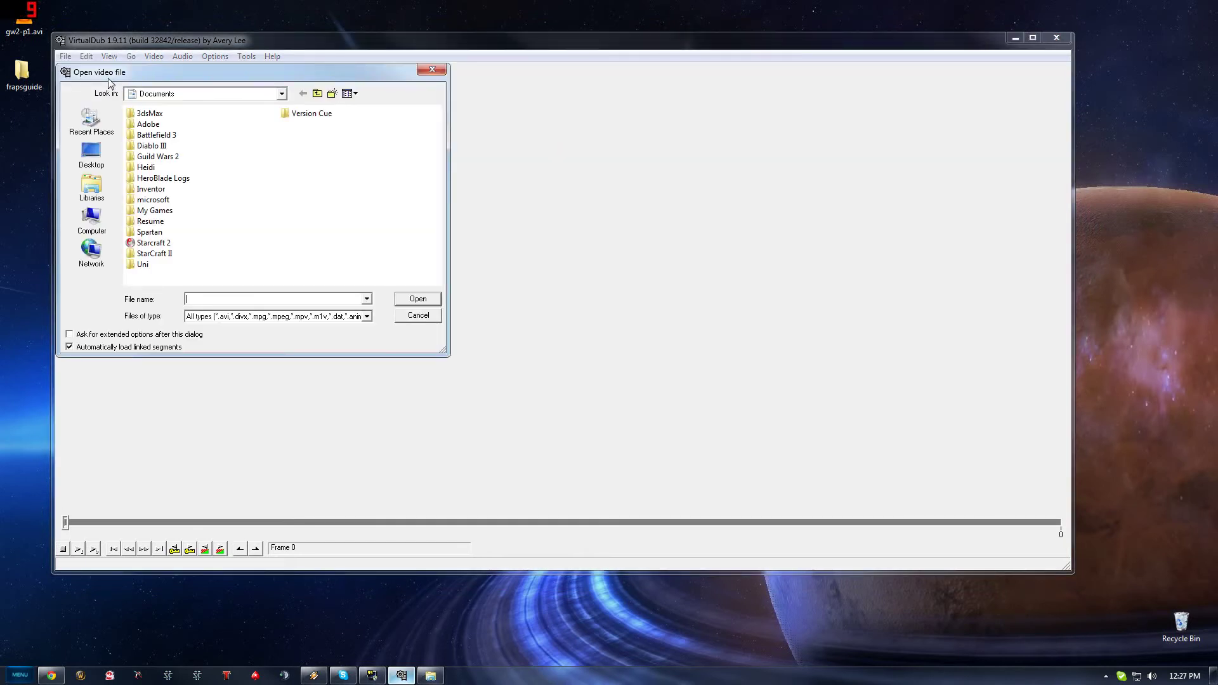
pyautogui.click(98, 229)
pyautogui.doubleClick(153, 135)
pyautogui.doubleClick(150, 179)
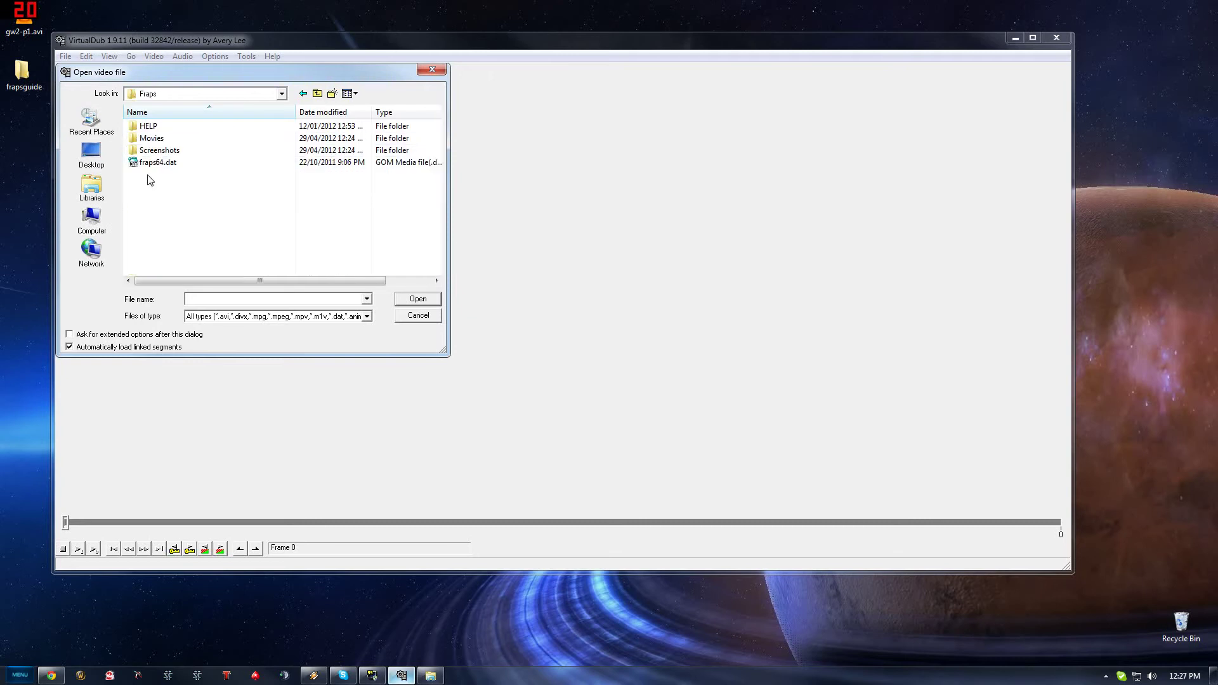
pyautogui.doubleClick(151, 138)
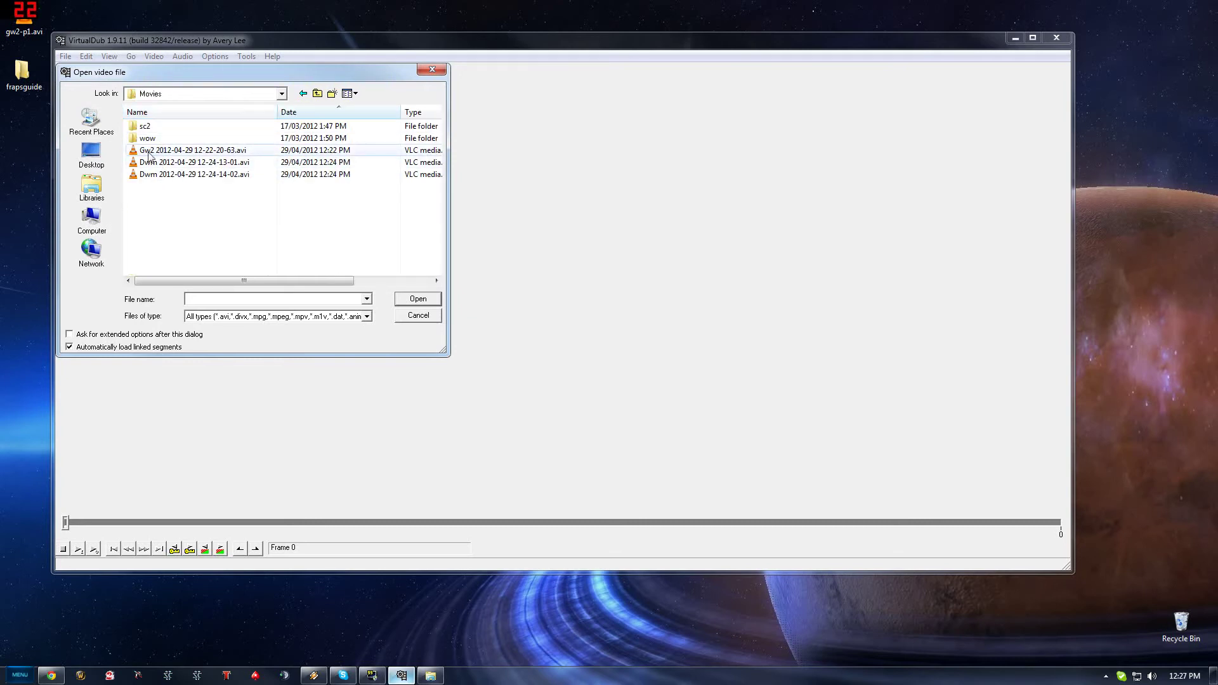
pyautogui.doubleClick(196, 153)
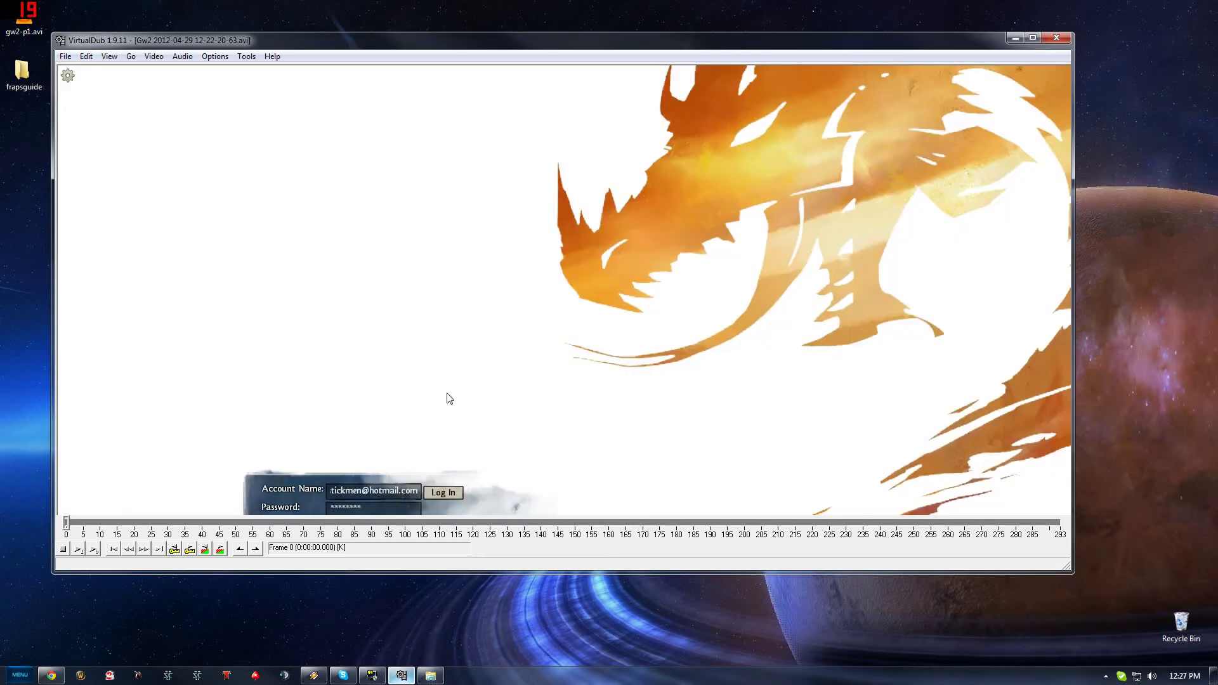
# Scrub the Gw2 clip and compare it with the larger Dwm recordings in the Movies folder.
pyautogui.moveTo(67, 522); pyautogui.dragTo(95, 522)
pyautogui.moveTo(185, 46); pyautogui.dragTo(197, 83)
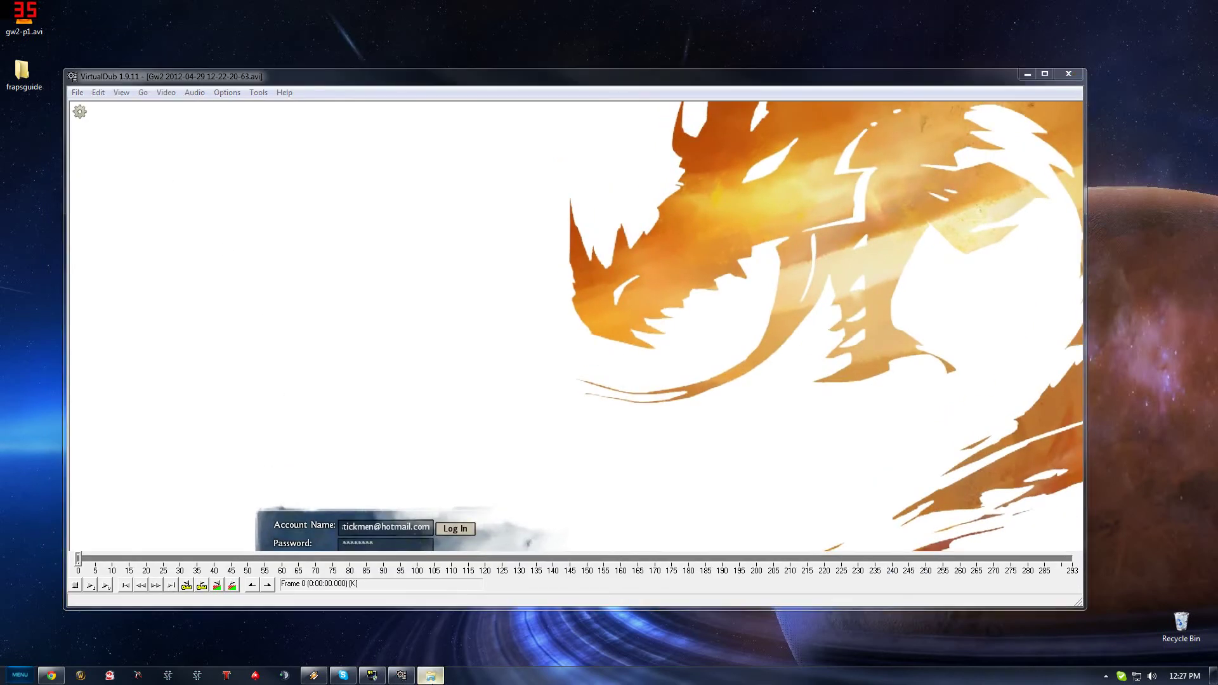
pyautogui.moveTo(920, 115); pyautogui.dragTo(886, 119)
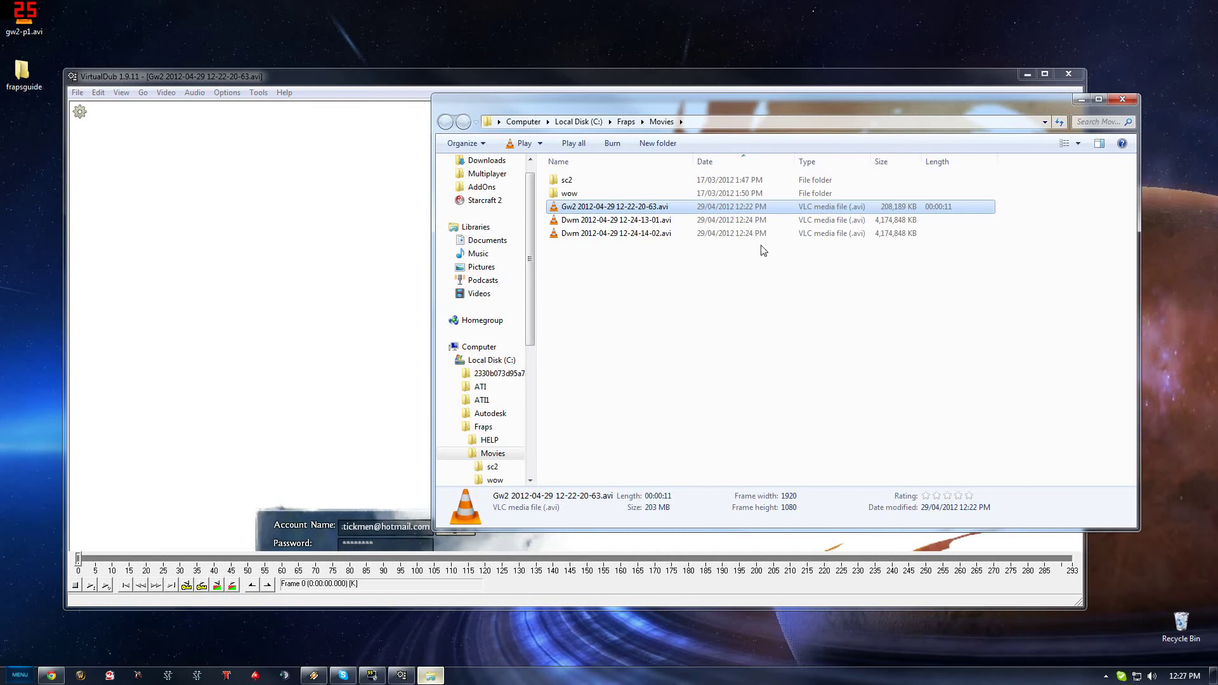
pyautogui.click(672, 222)
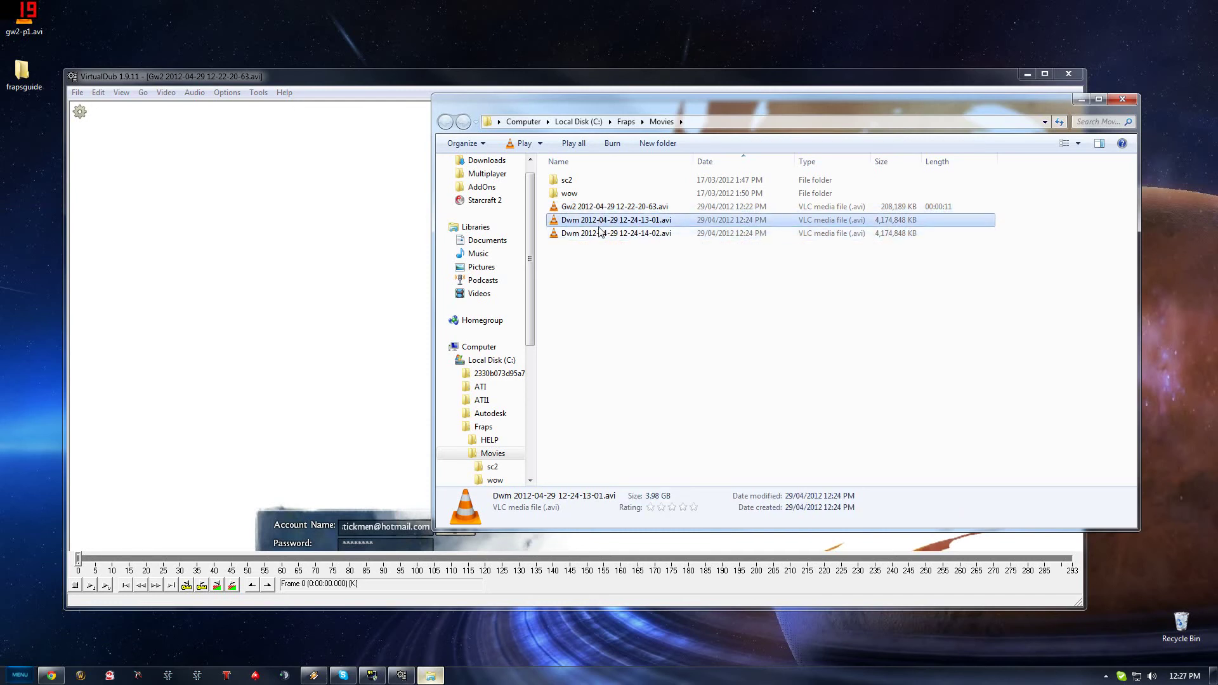
pyautogui.click(599, 232)
pyautogui.moveTo(740, 342); pyautogui.dragTo(570, 217)
pyautogui.click(1078, 182)
# Close the Movies folder and open VirtualDub's File menu.
pyautogui.click(1122, 99)
pyautogui.moveTo(611, 76); pyautogui.dragTo(619, 68)
pyautogui.click(85, 83)
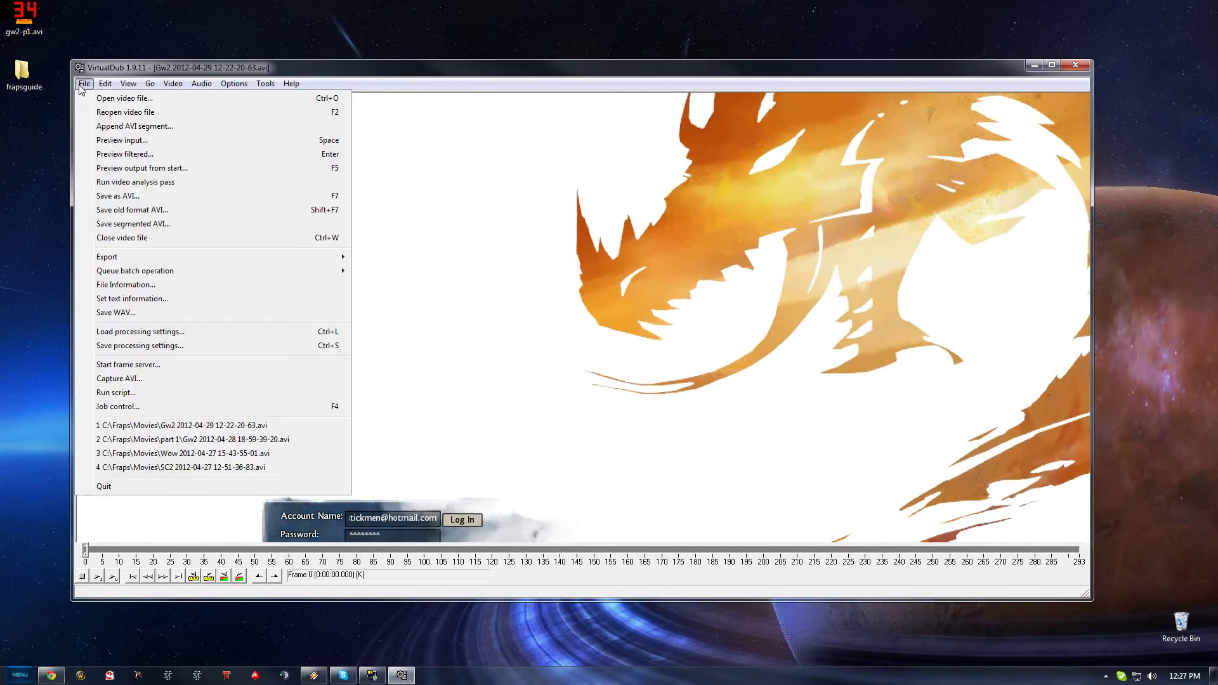
# Open Append AVI segment and cancel it without adding any clip.
pyautogui.click(157, 130)
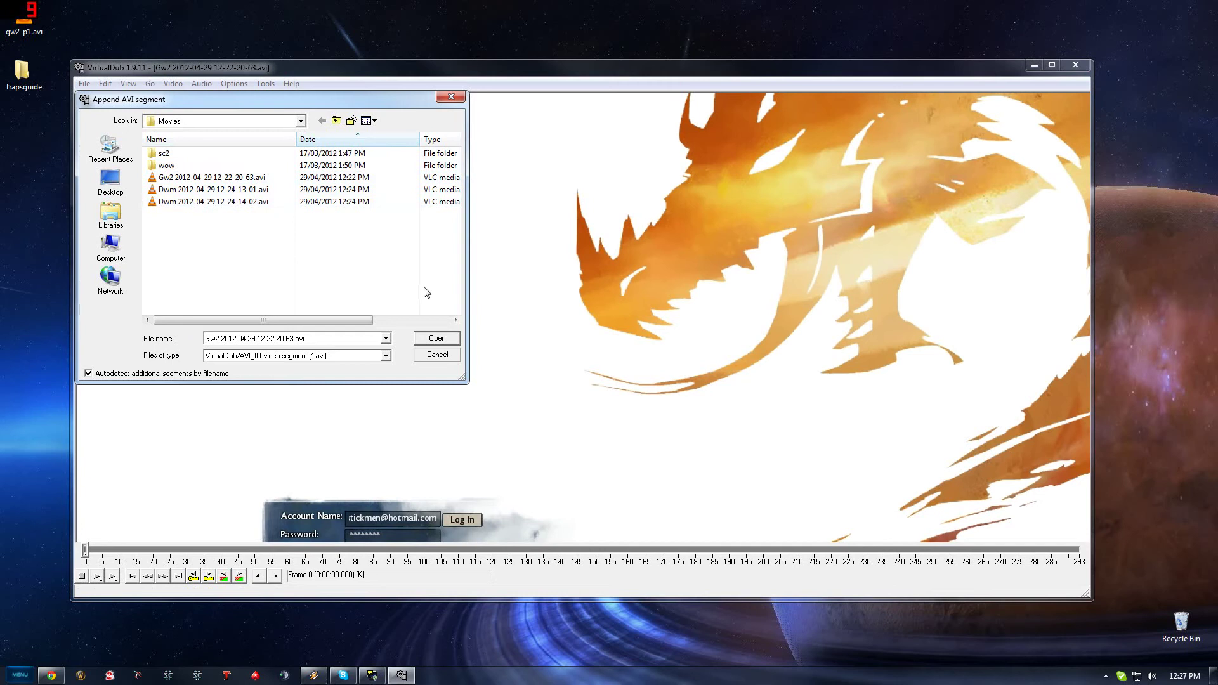
pyautogui.click(437, 355)
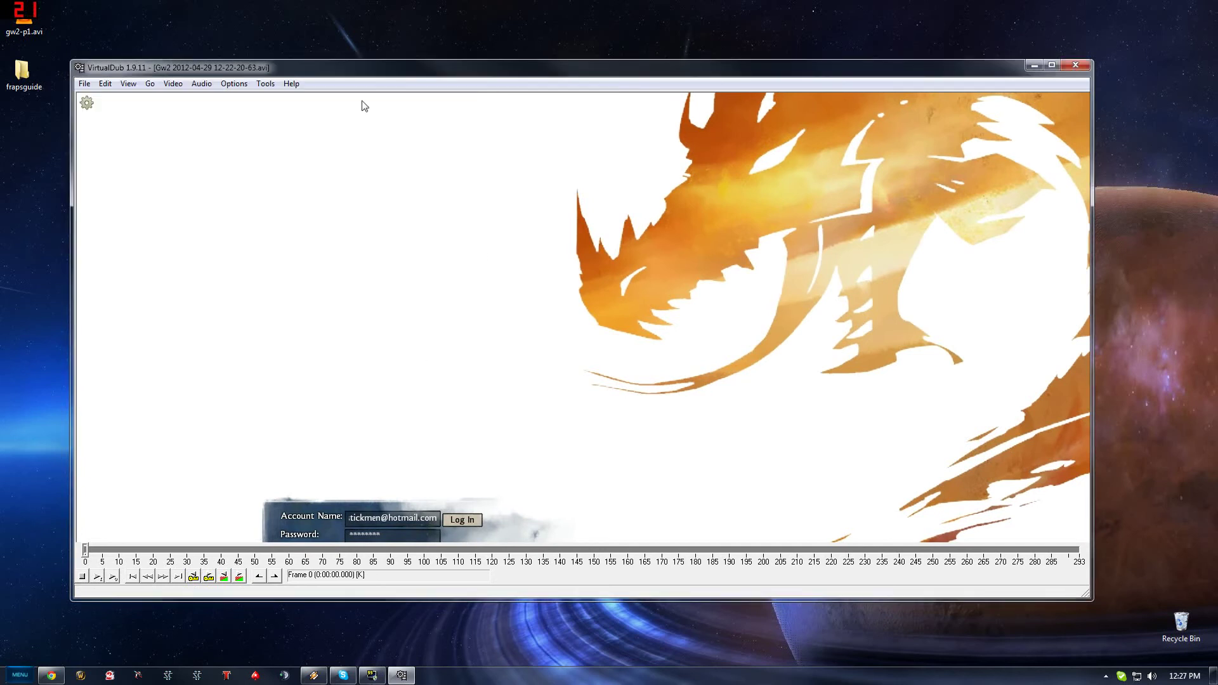
pyautogui.moveTo(360, 71); pyautogui.dragTo(354, 66)
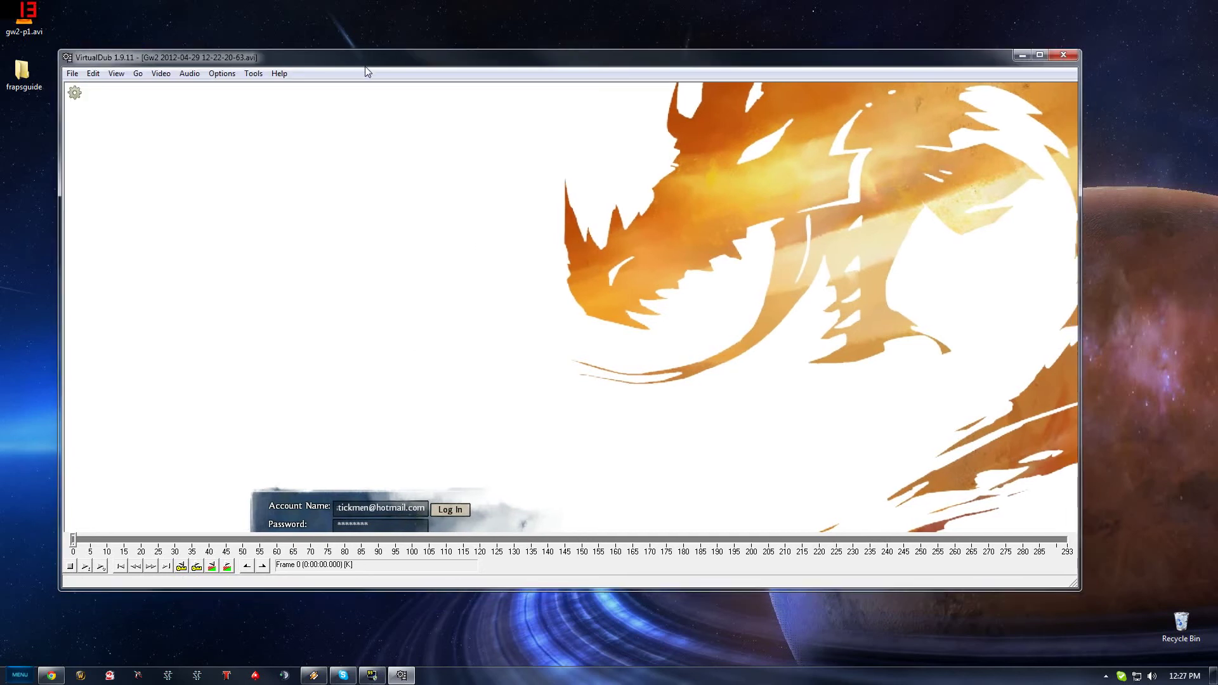
# Choose Xvid MPEG-4 Codec as the video compressor.
pyautogui.click(163, 74)
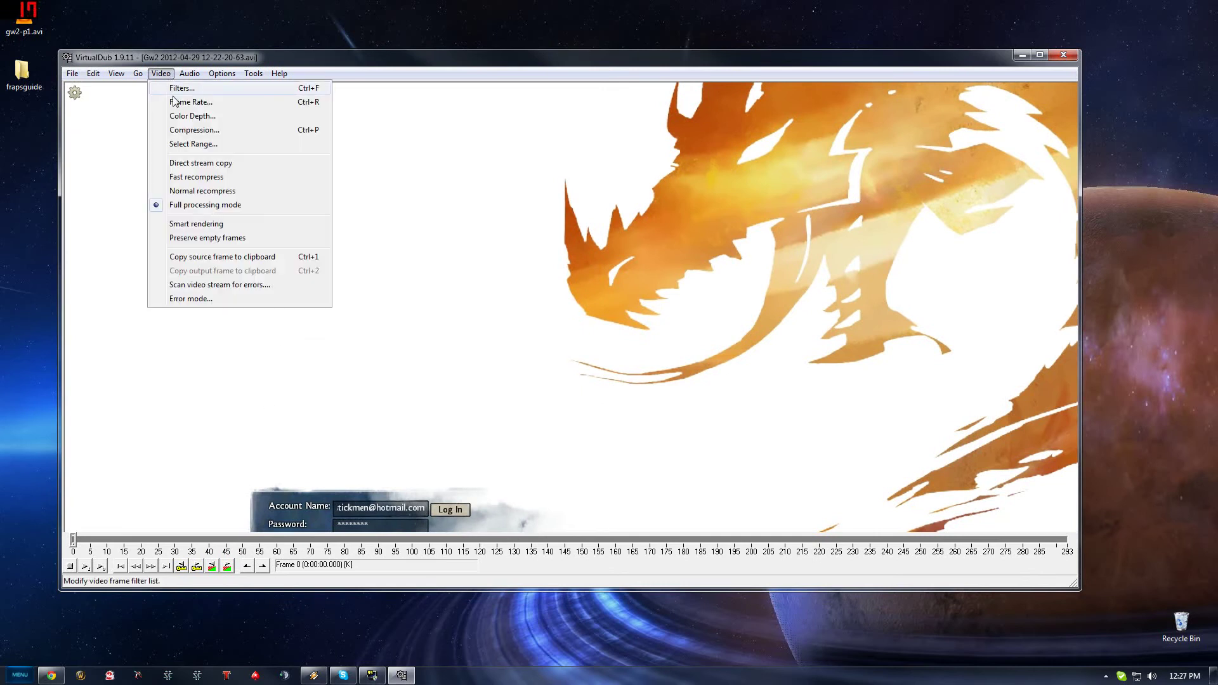
pyautogui.click(199, 131)
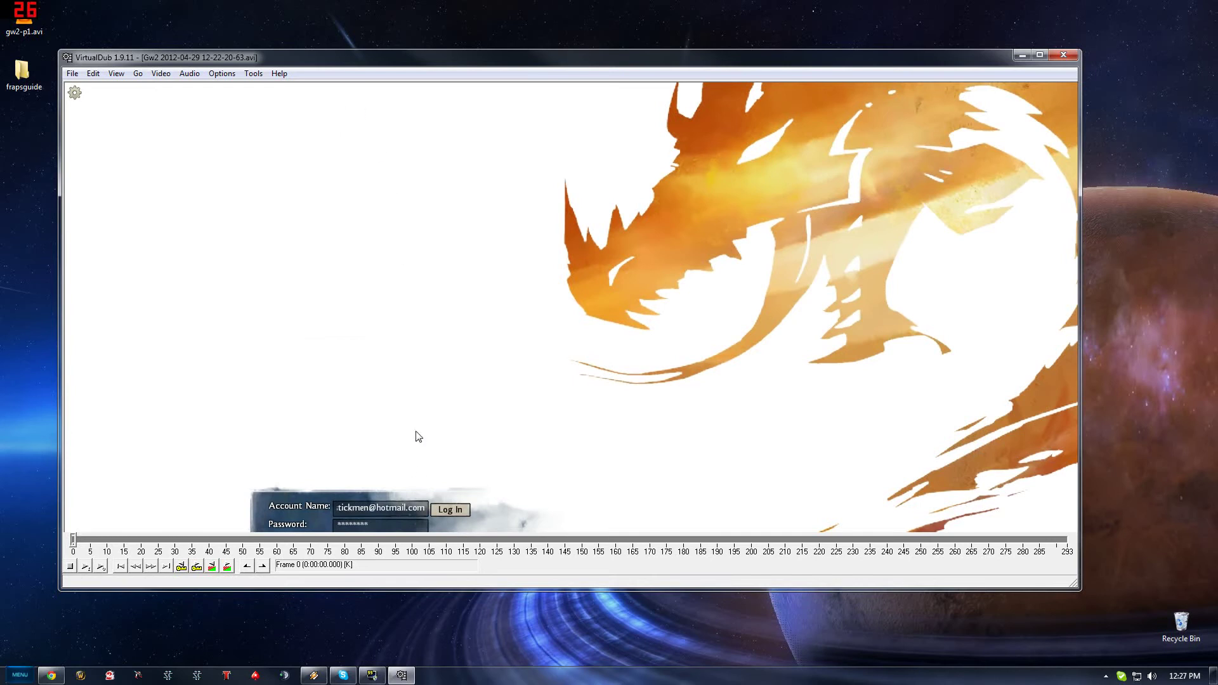
pyautogui.moveTo(282, 90); pyautogui.dragTo(356, 73)
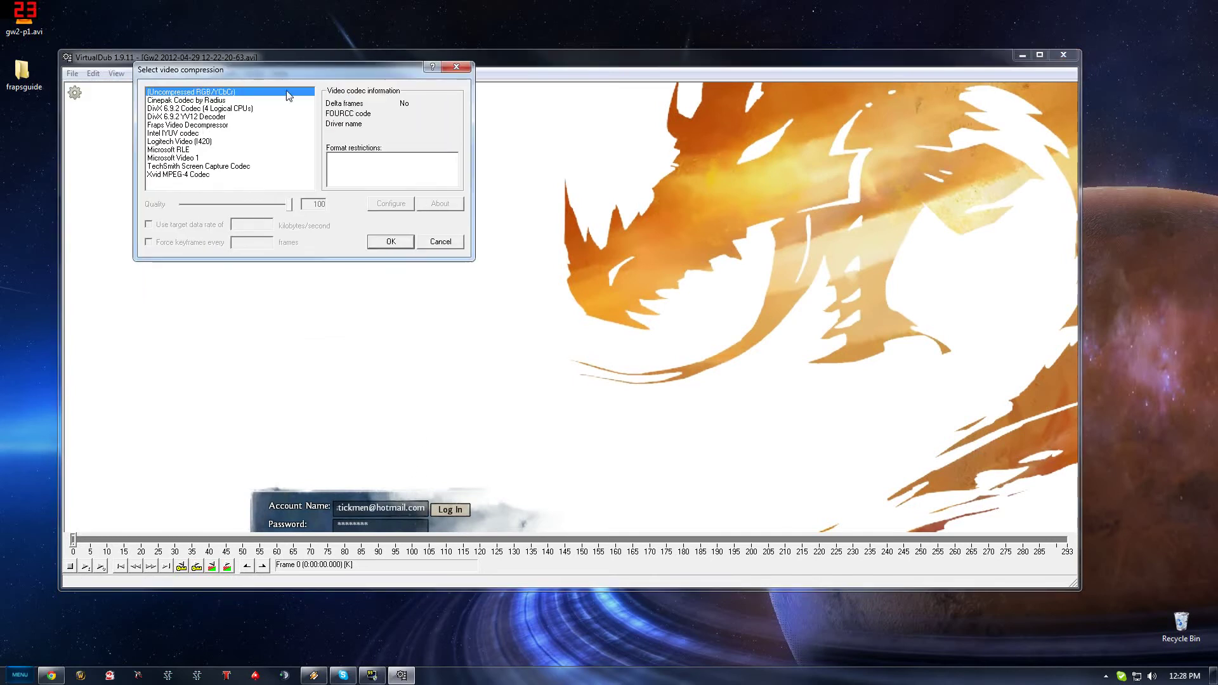
pyautogui.click(172, 176)
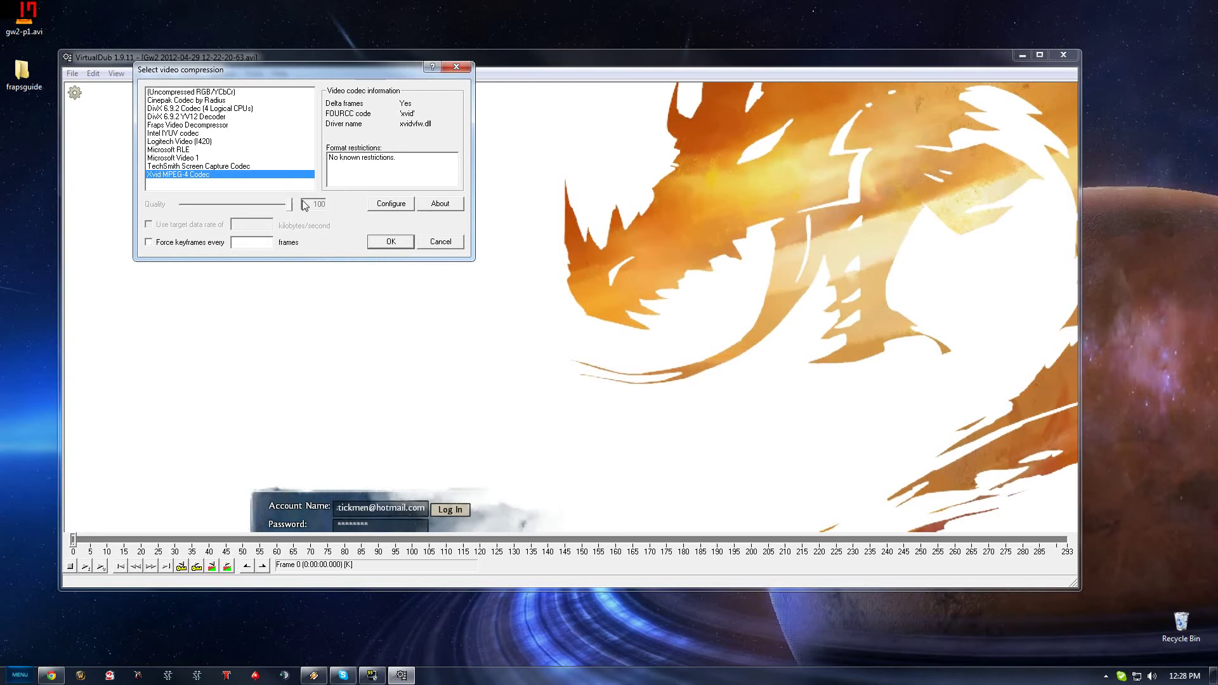
# Keep the Xvid HD 1080 profile in Xvid Configuration and confirm both compression dialogs.
pyautogui.click(401, 206)
pyautogui.moveTo(228, 92); pyautogui.dragTo(573, 107)
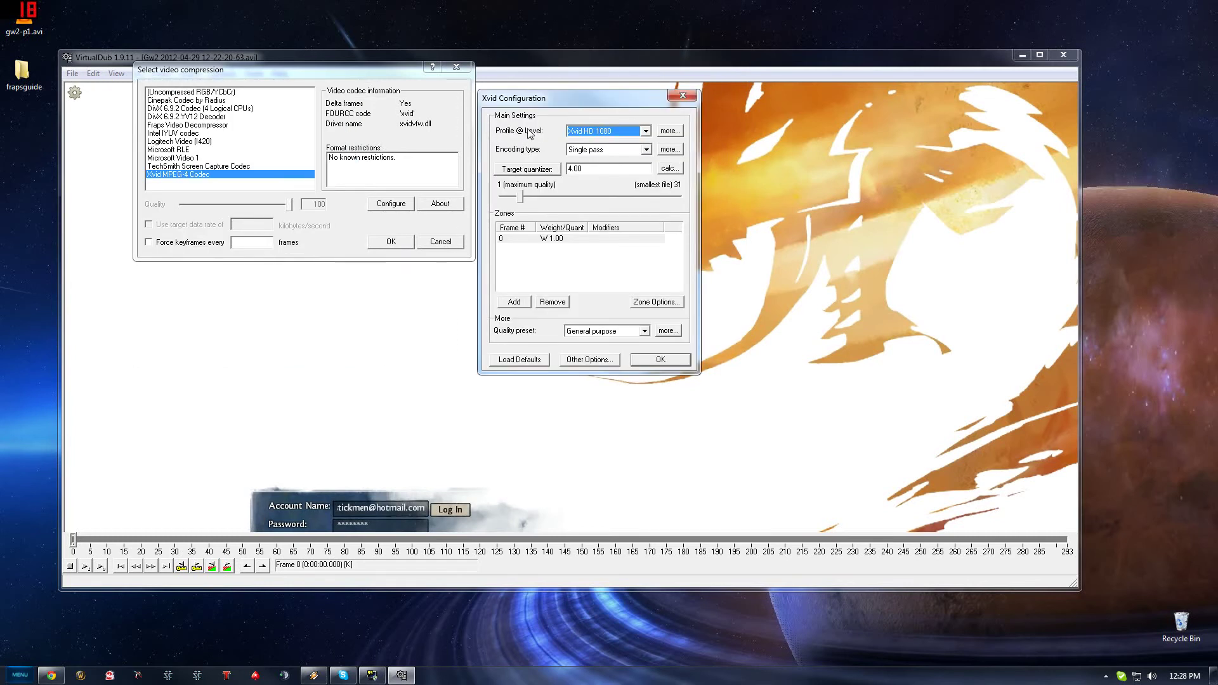
pyautogui.click(596, 130)
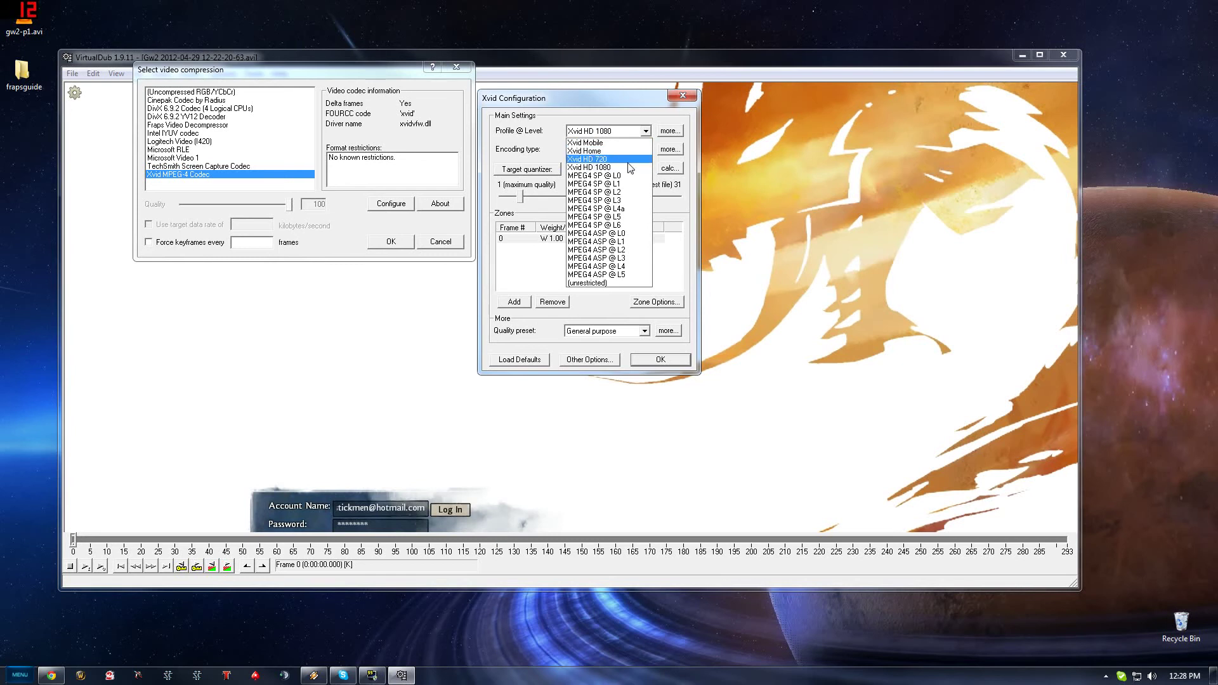
pyautogui.click(596, 168)
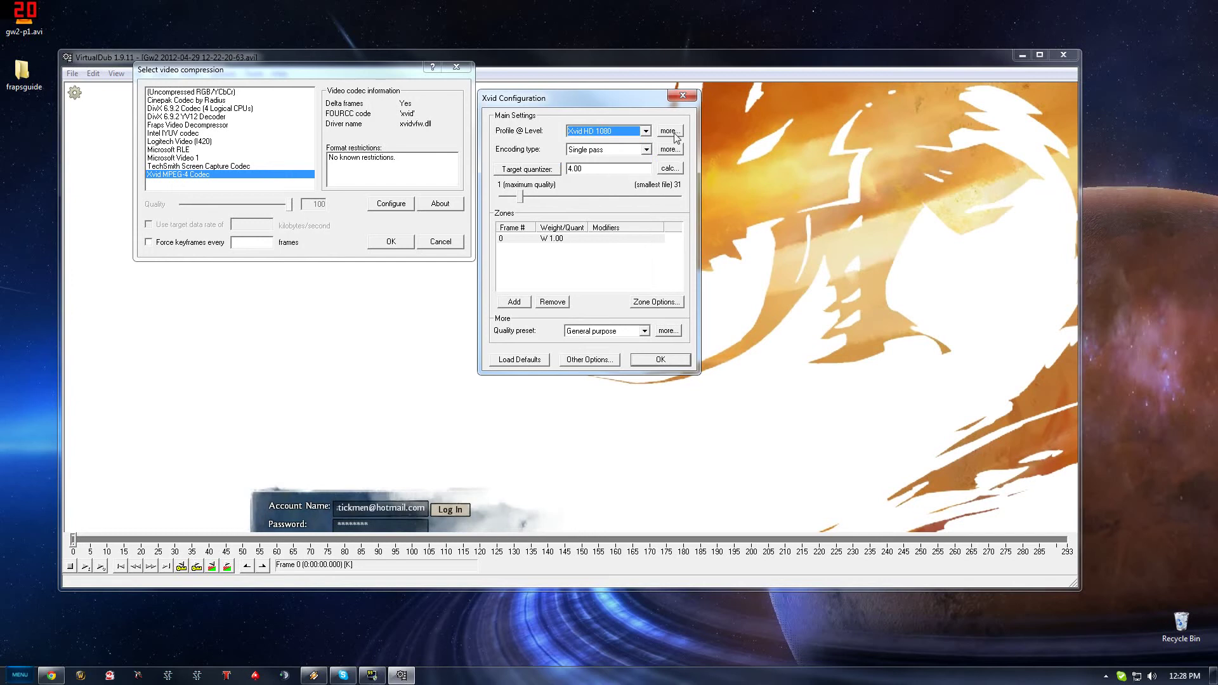
pyautogui.click(658, 360)
pyautogui.click(391, 241)
pyautogui.click(72, 73)
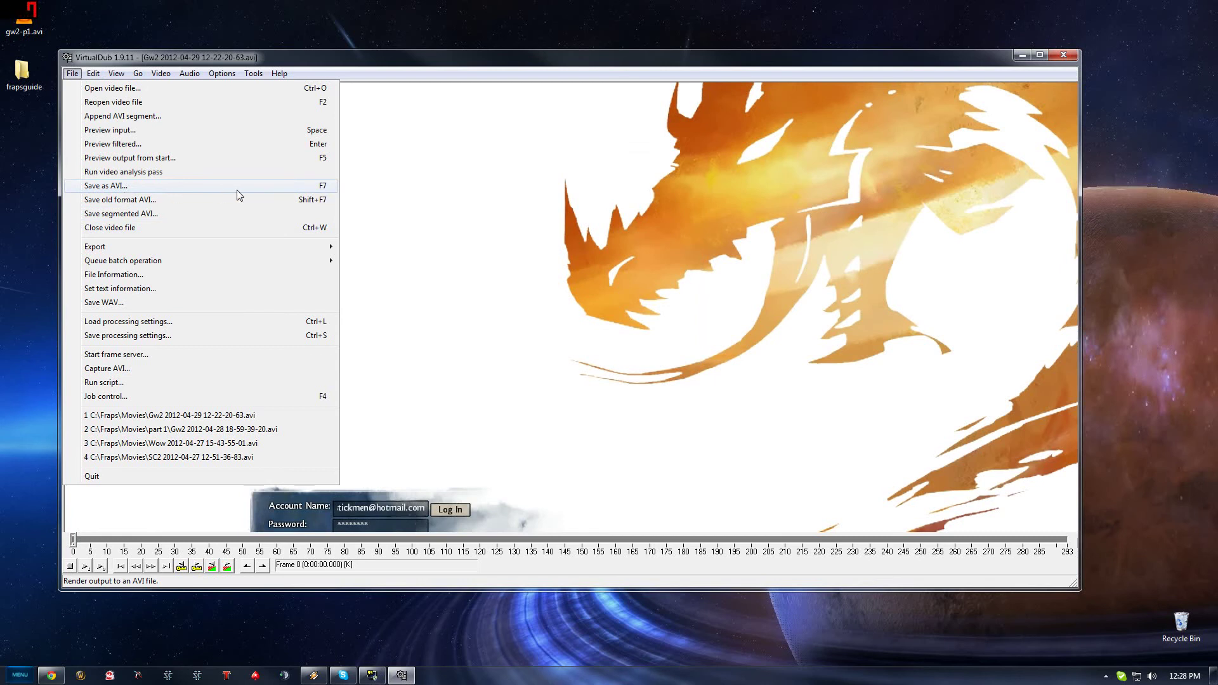
# Dismiss the File menu and open the Video menu.
pyautogui.click(447, 251)
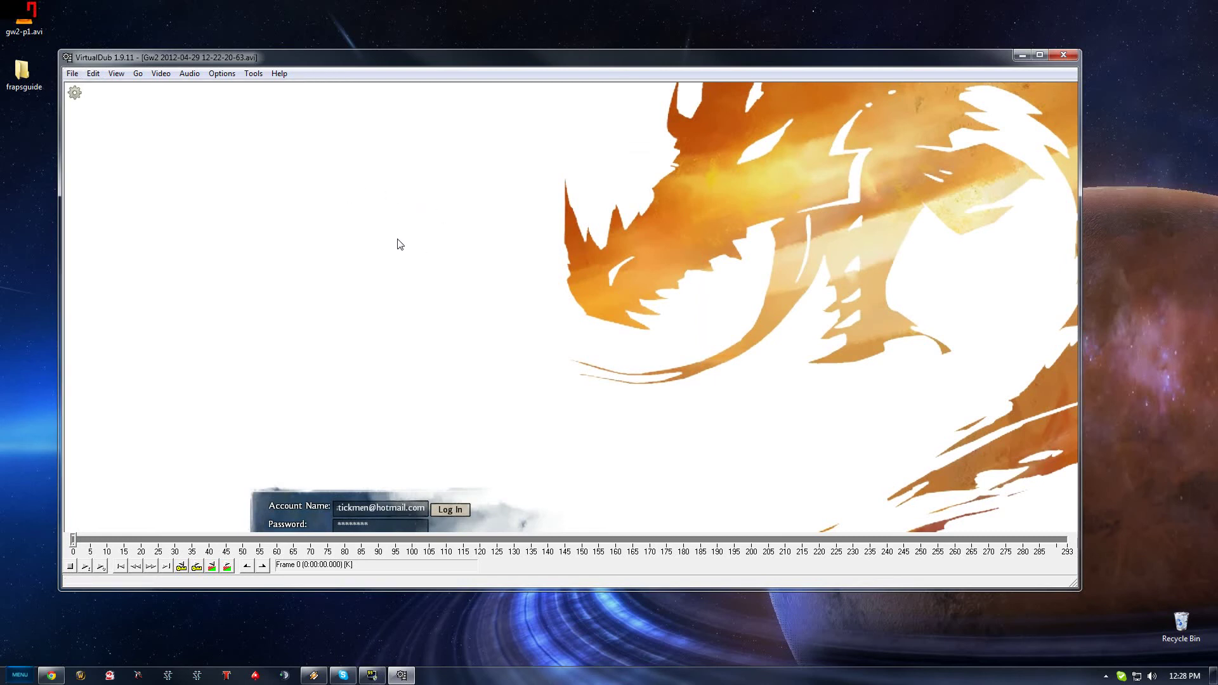
pyautogui.click(155, 76)
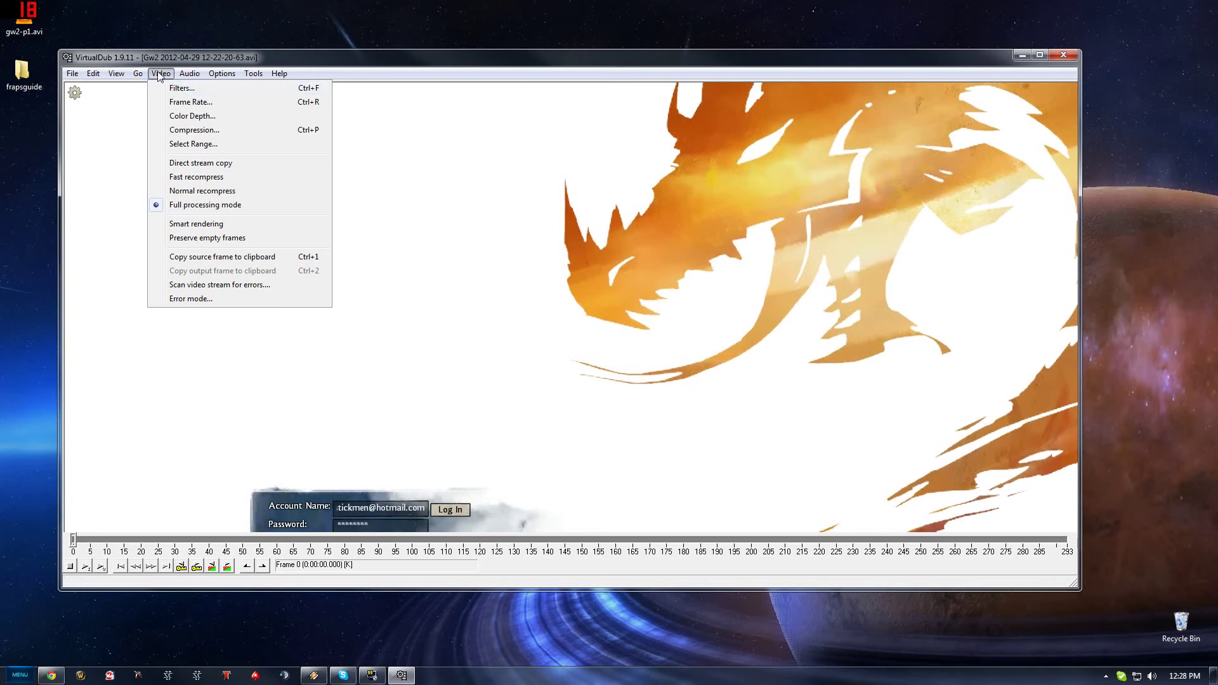
# Add the logo filter to the video filter chain.
pyautogui.click(230, 93)
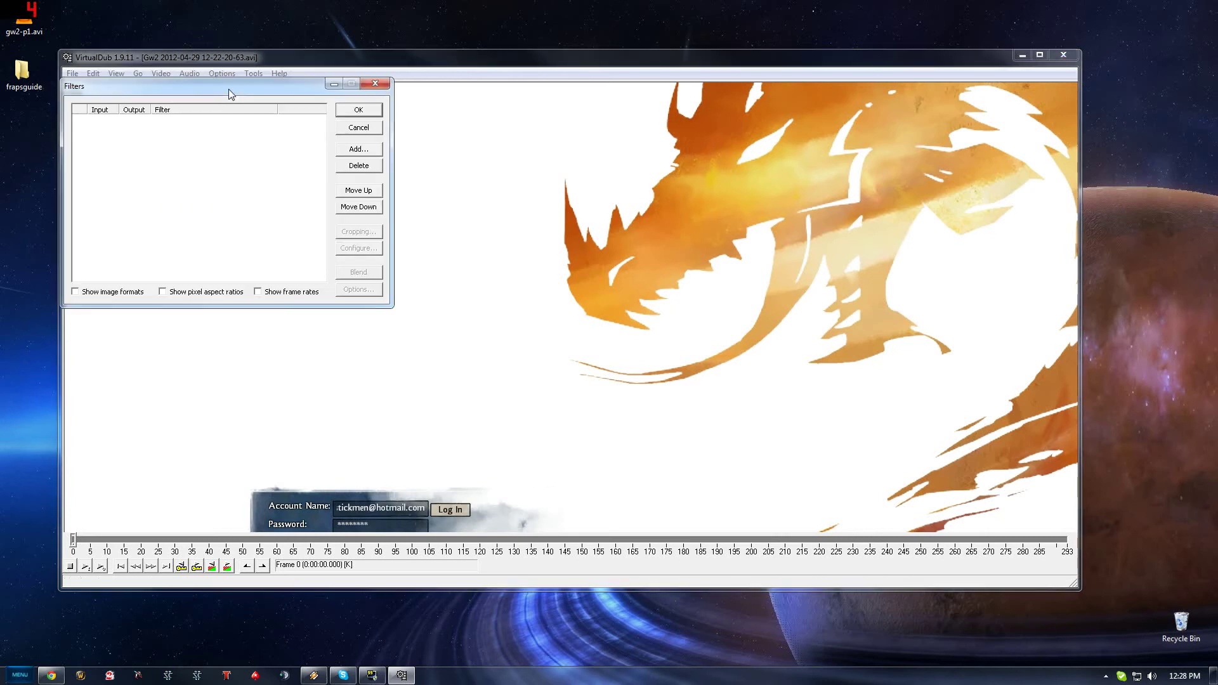
pyautogui.moveTo(171, 91); pyautogui.dragTo(192, 100)
pyautogui.click(375, 163)
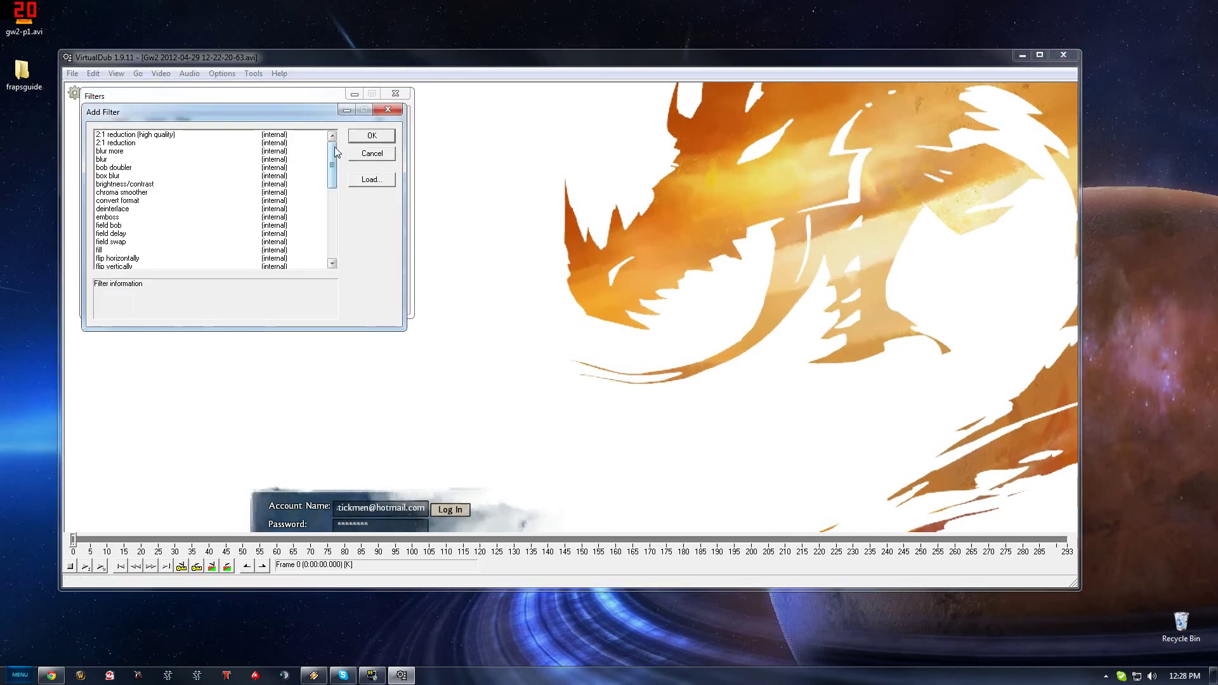
pyautogui.scroll(-10, 118, 171)
pyautogui.click(110, 152)
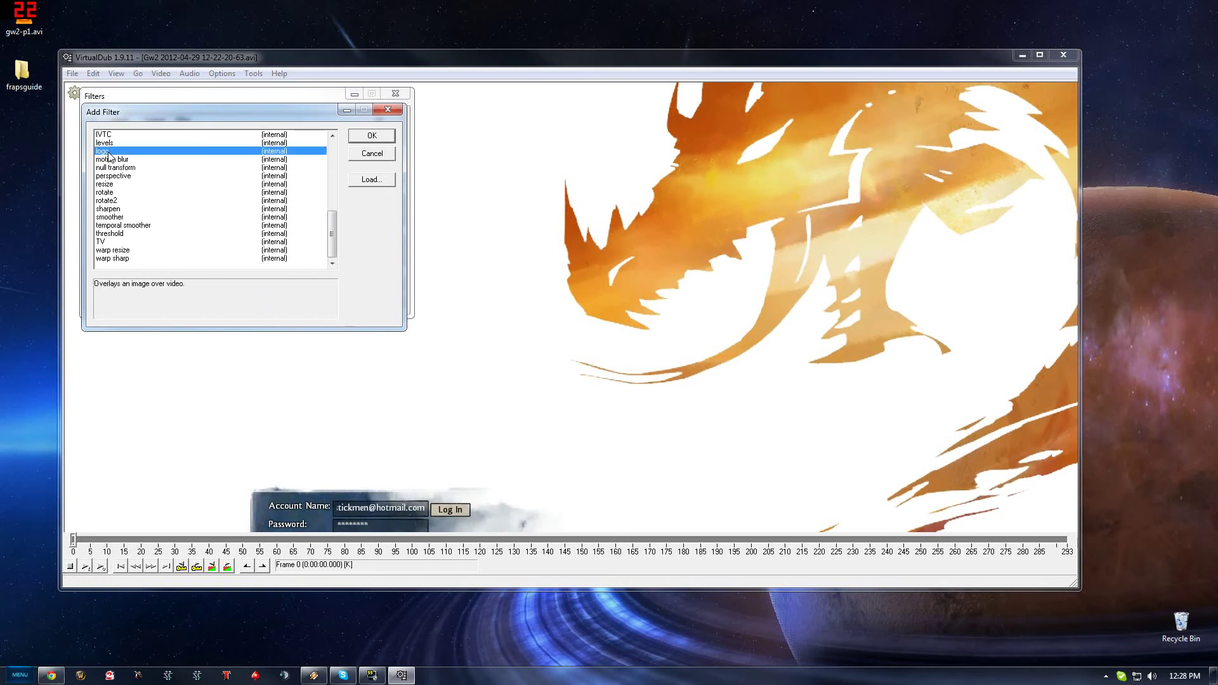
pyautogui.click(371, 137)
# Load offlineoverlay.png from Starcraft 2 > Stream Files as the logo image.
pyautogui.moveTo(187, 112); pyautogui.dragTo(542, 98)
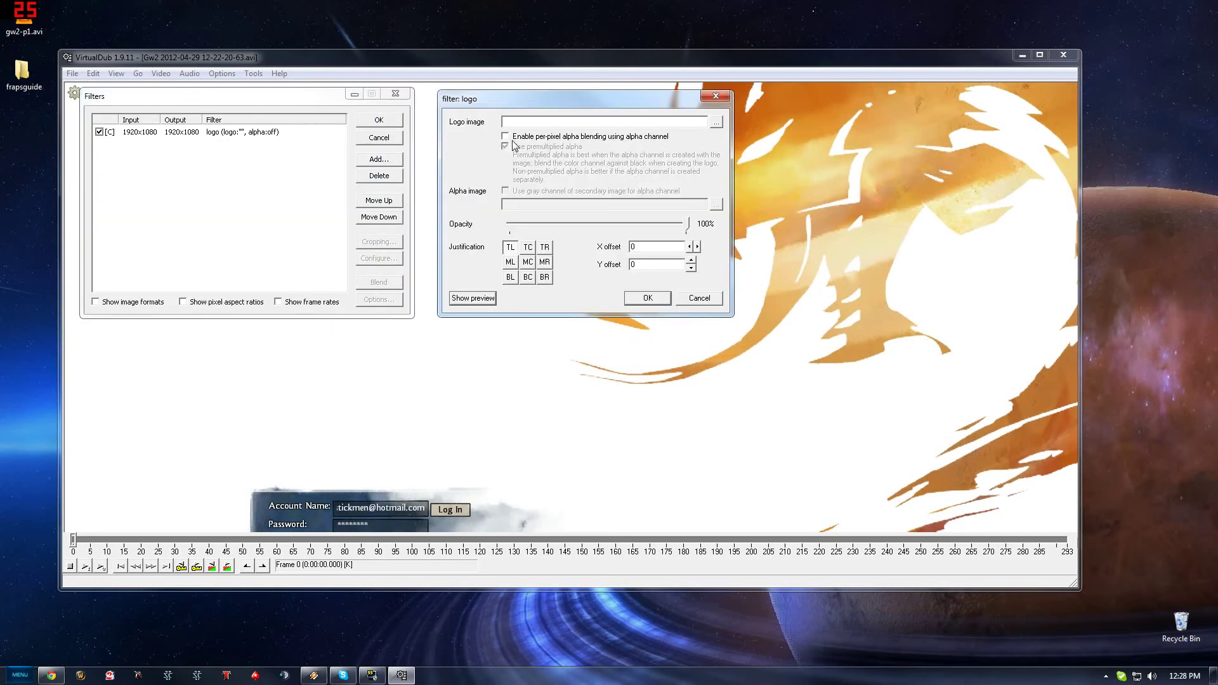
pyautogui.click(716, 122)
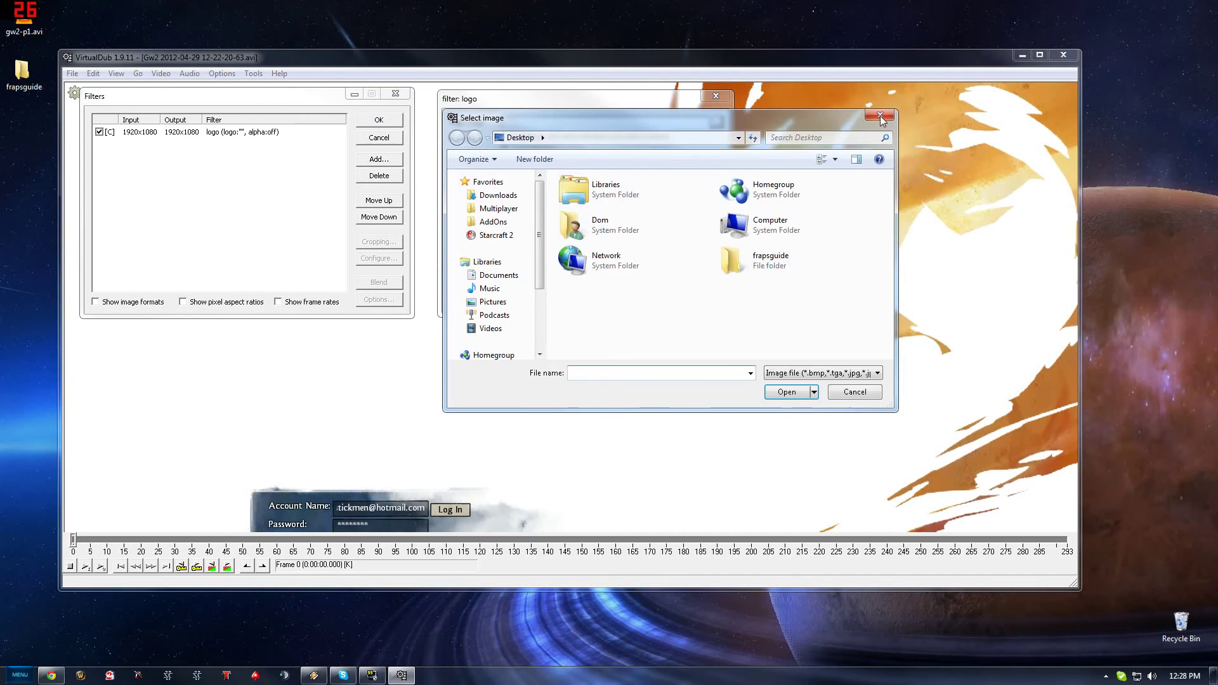
pyautogui.click(501, 235)
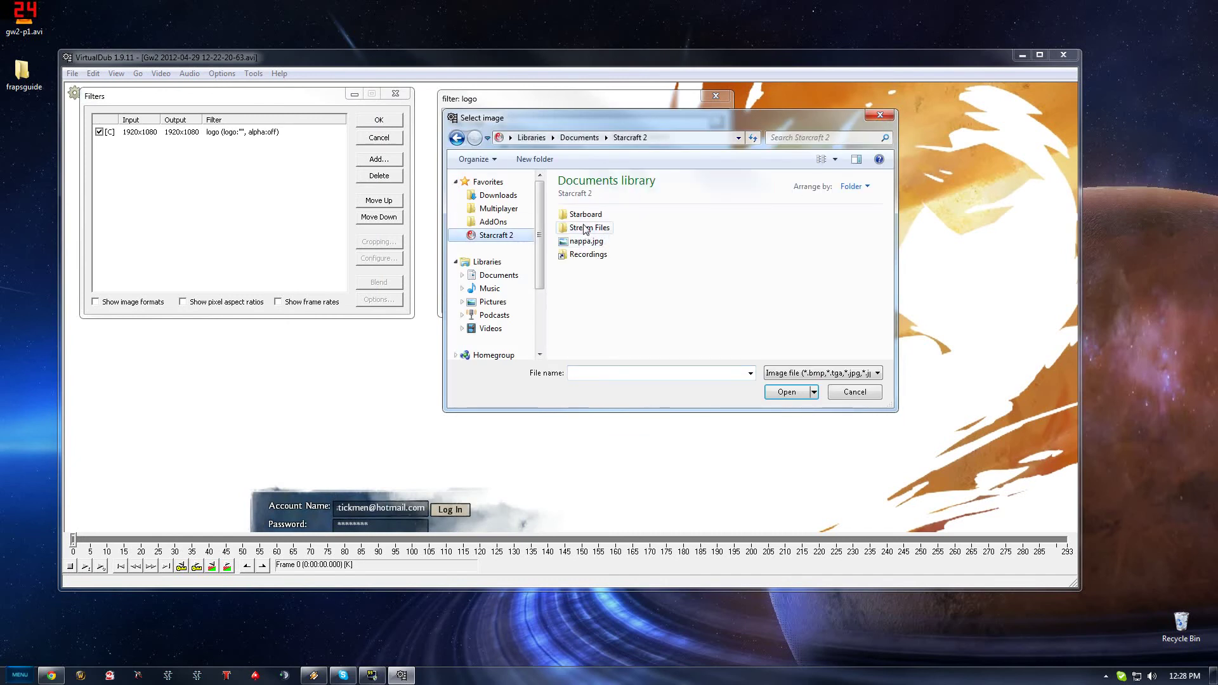
pyautogui.doubleClick(585, 228)
pyautogui.click(675, 322)
pyautogui.doubleClick(674, 322)
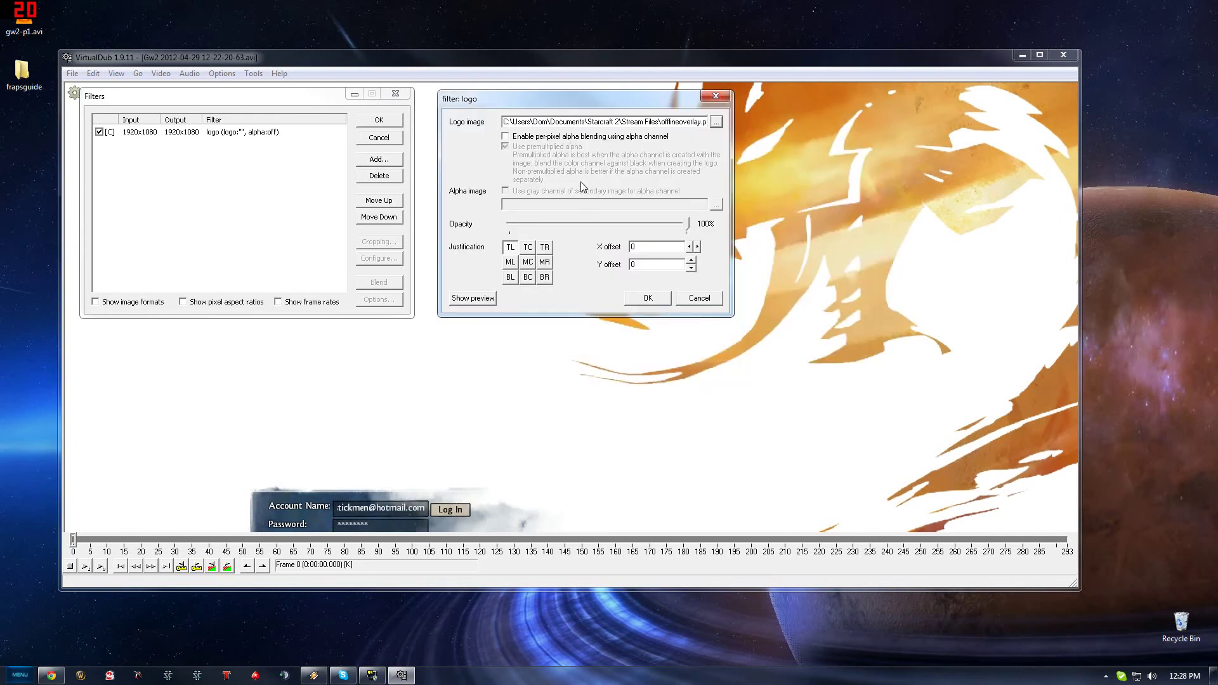
# Preview the video with the logo overlay, then close the preview.
pyautogui.click(465, 300)
pyautogui.moveTo(870, 121); pyautogui.dragTo(230, 62)
pyautogui.moveTo(318, 58); pyautogui.dragTo(71, 75)
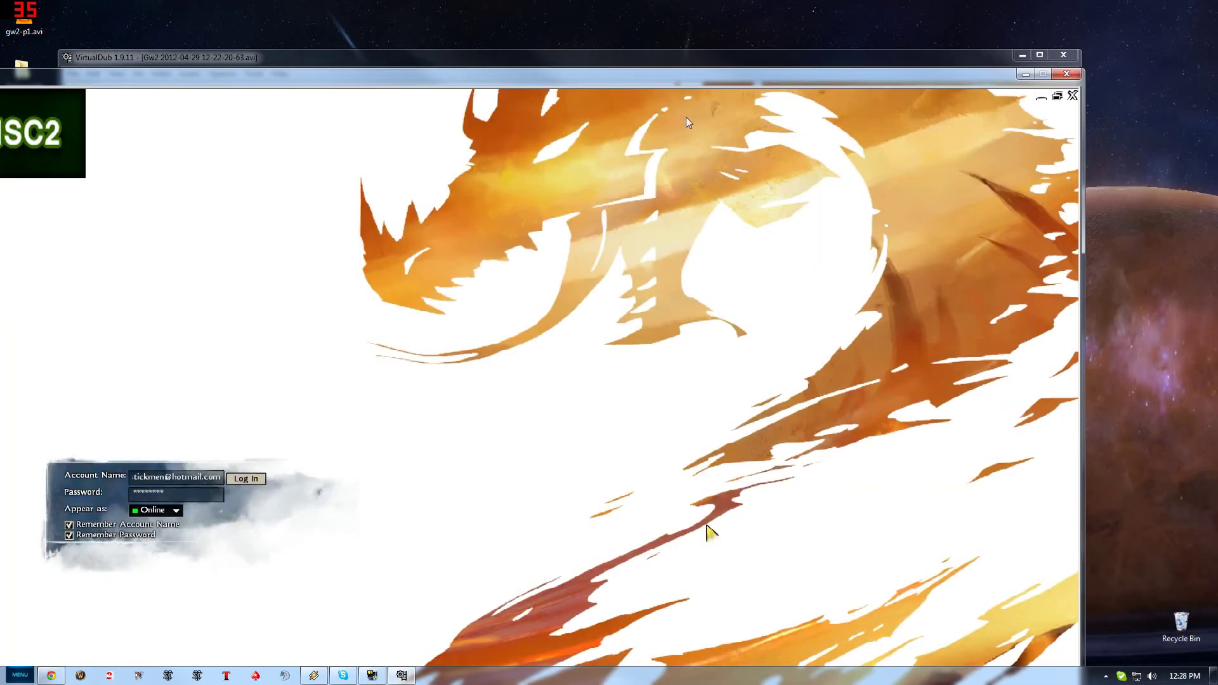
pyautogui.click(1066, 74)
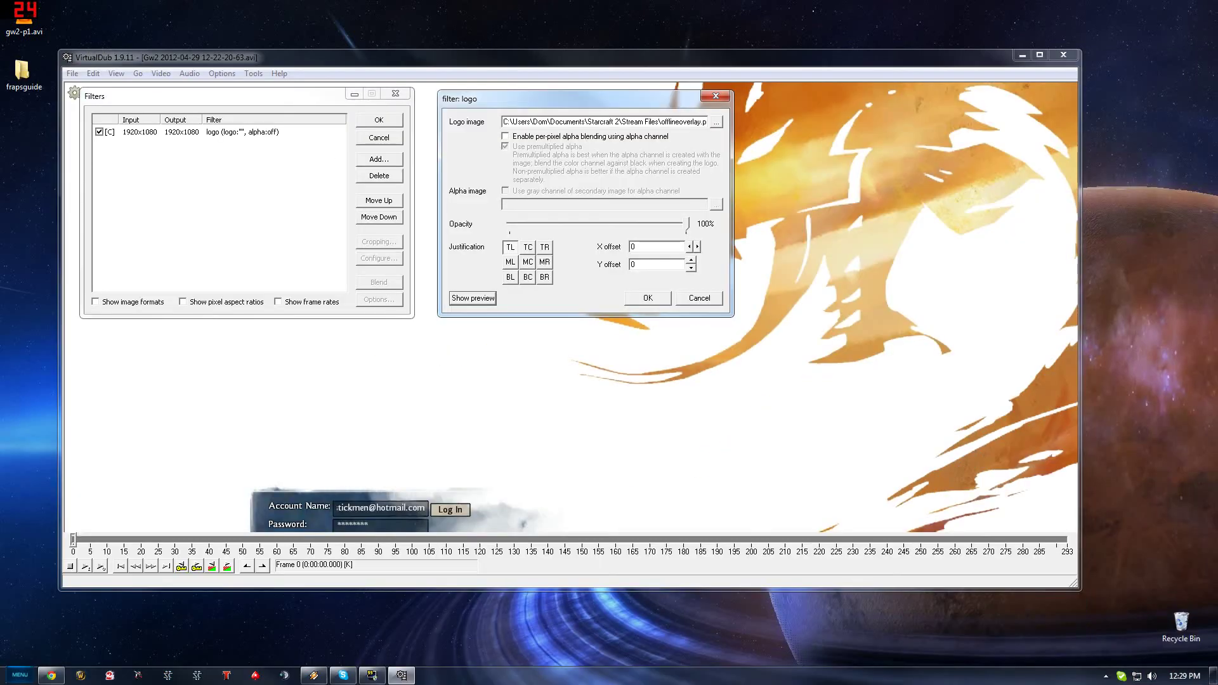
# Place the logo middle-right with Y offset 85 and preview it again.
pyautogui.click(541, 263)
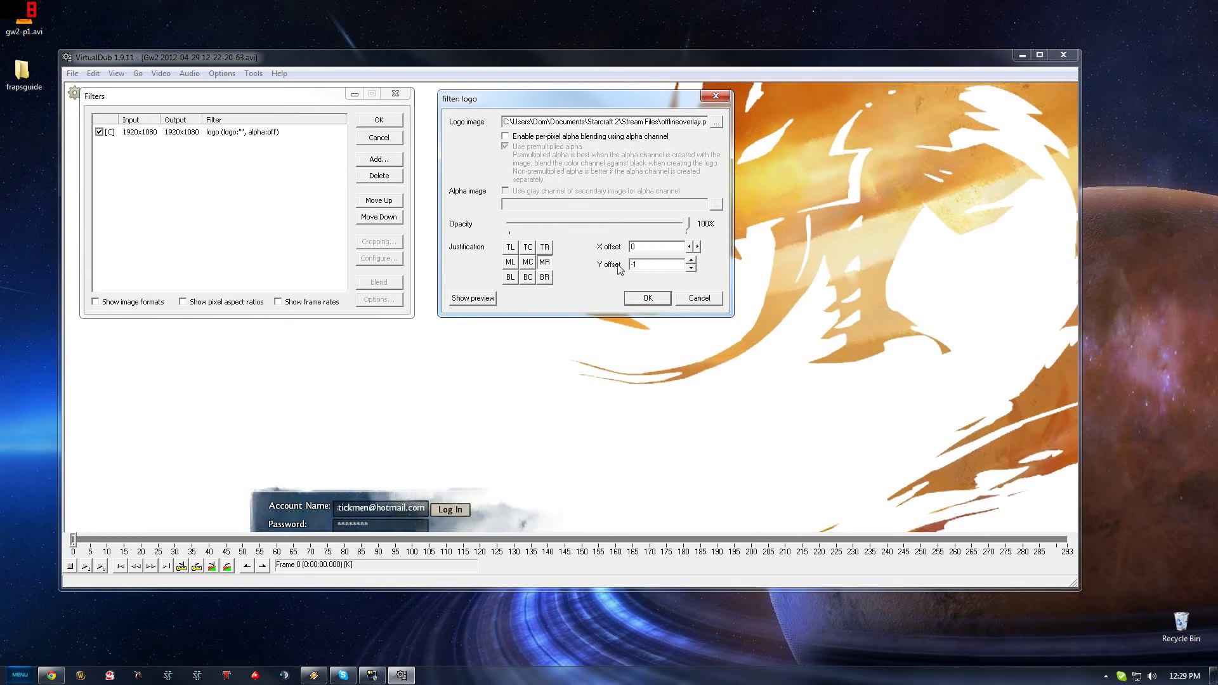
pyautogui.write('85')
pyautogui.click(472, 297)
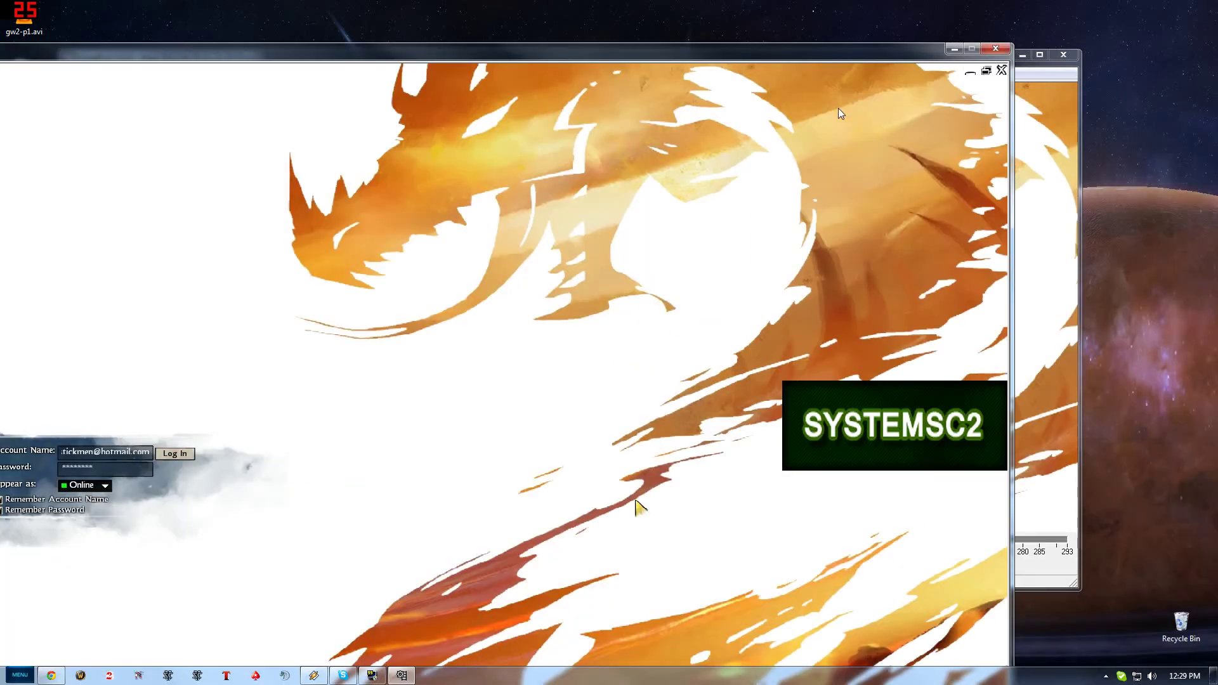
pyautogui.click(994, 49)
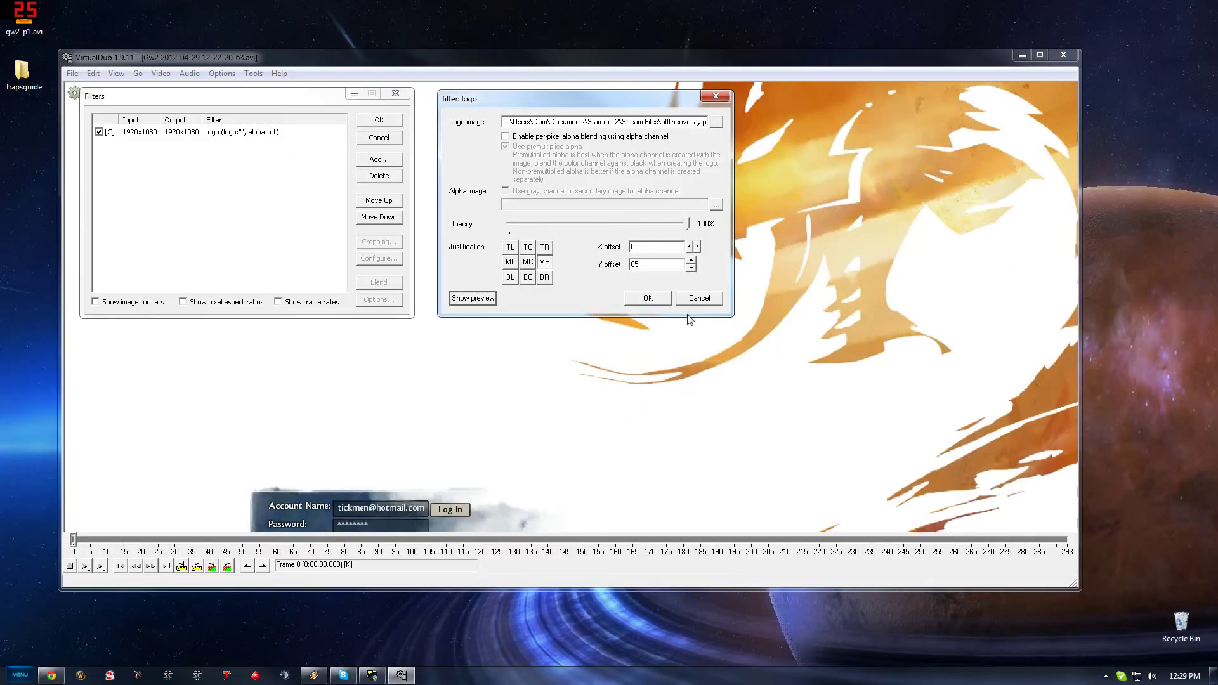
# Cancel the logo filter and Add Filter dialog, closing the filter windows.
pyautogui.click(699, 298)
pyautogui.click(378, 161)
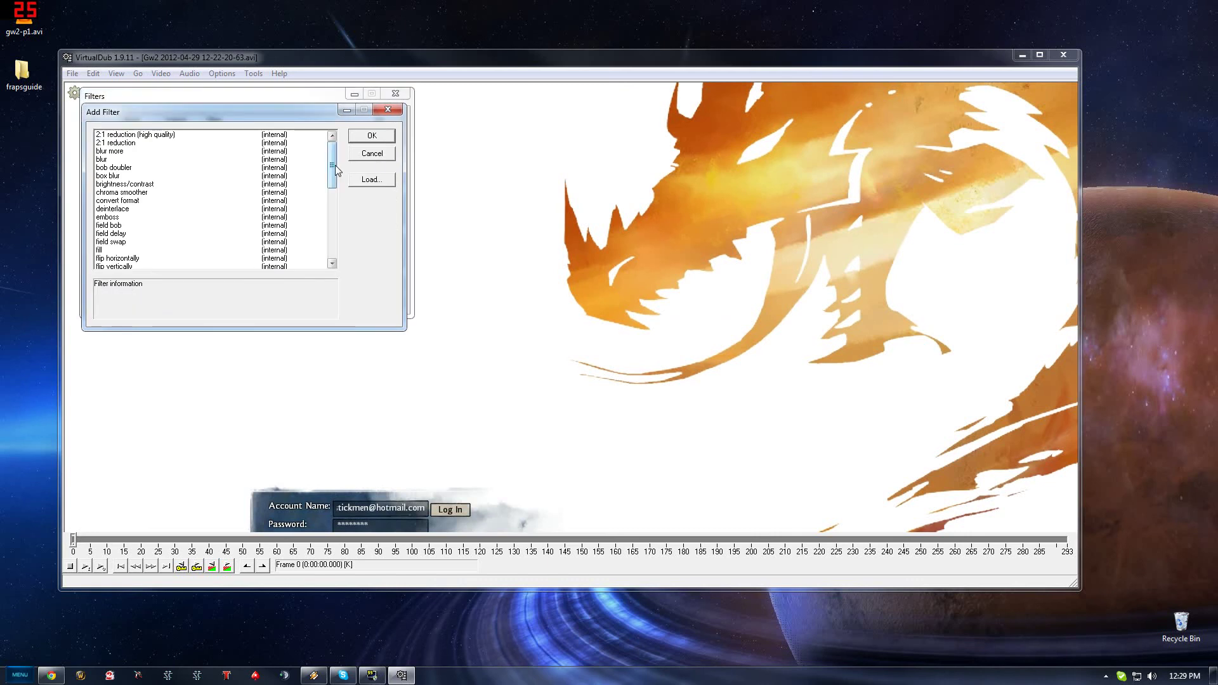
pyautogui.moveTo(332, 163); pyautogui.dragTo(332, 122)
pyautogui.click(371, 153)
pyautogui.click(401, 94)
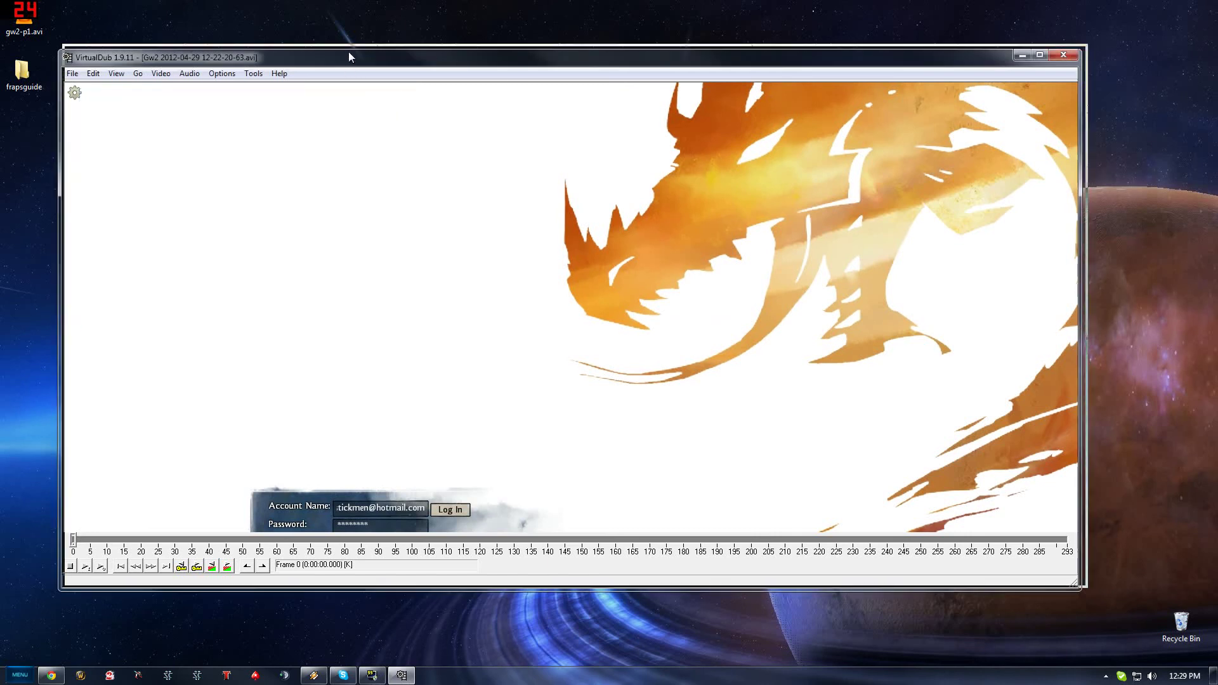
pyautogui.moveTo(351, 55); pyautogui.dragTo(357, 51)
pyautogui.click(77, 68)
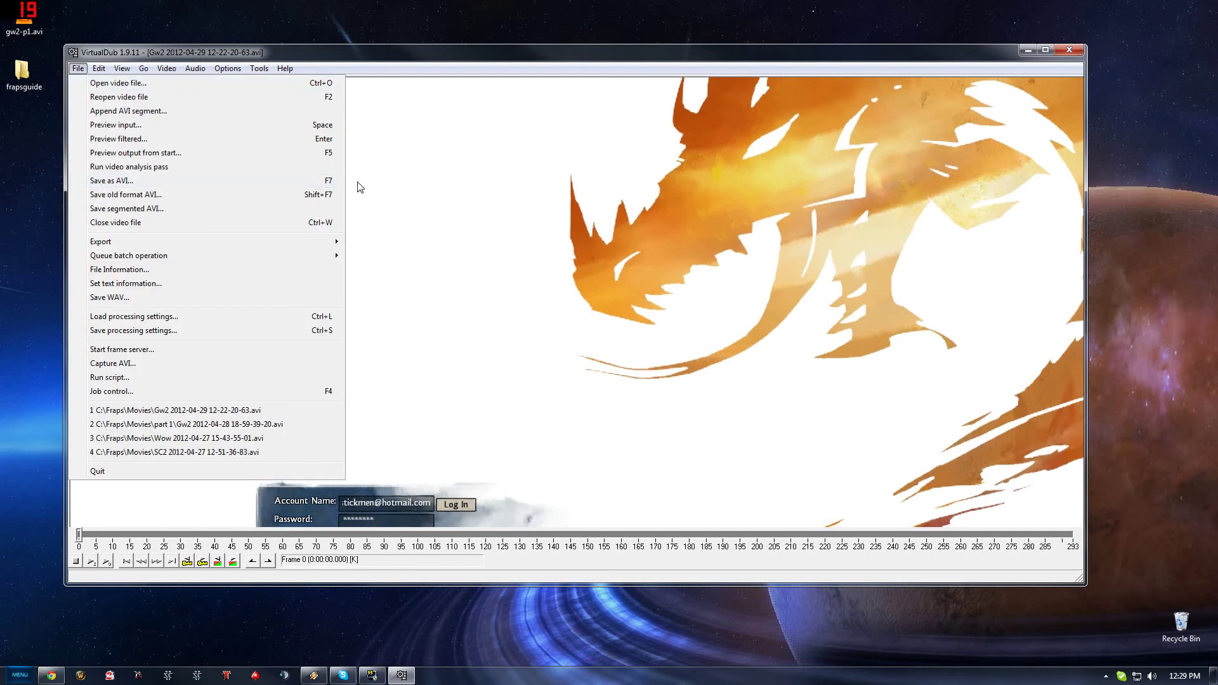
pyautogui.click(581, 215)
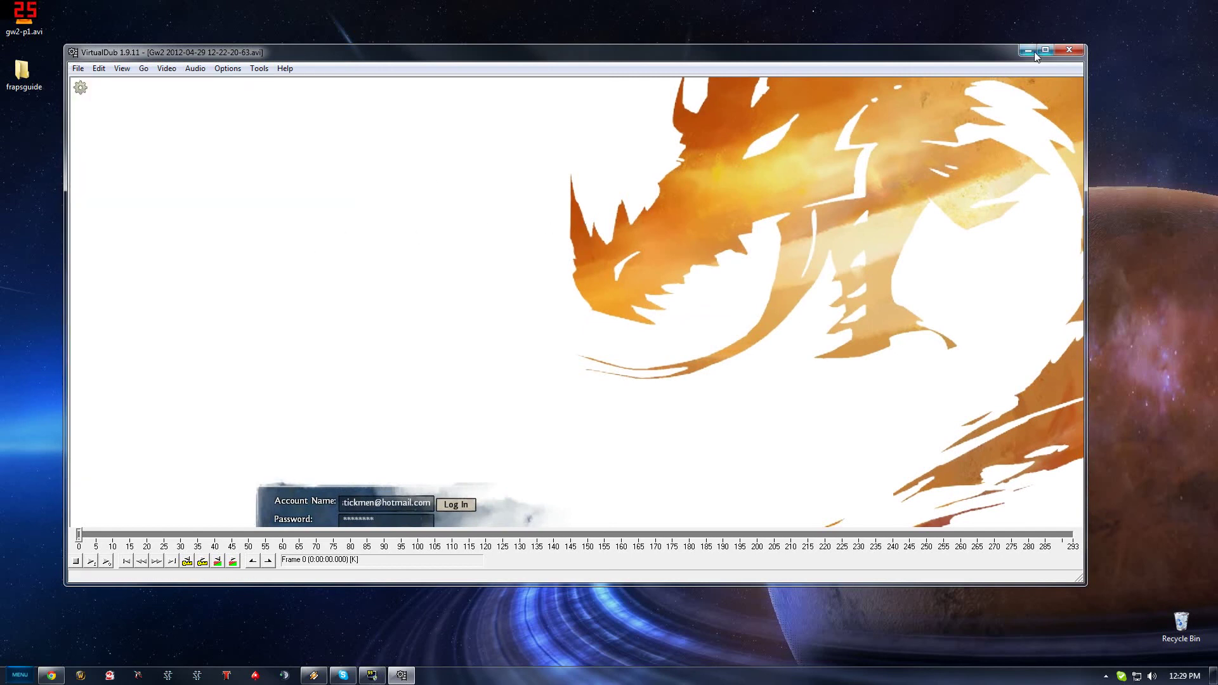